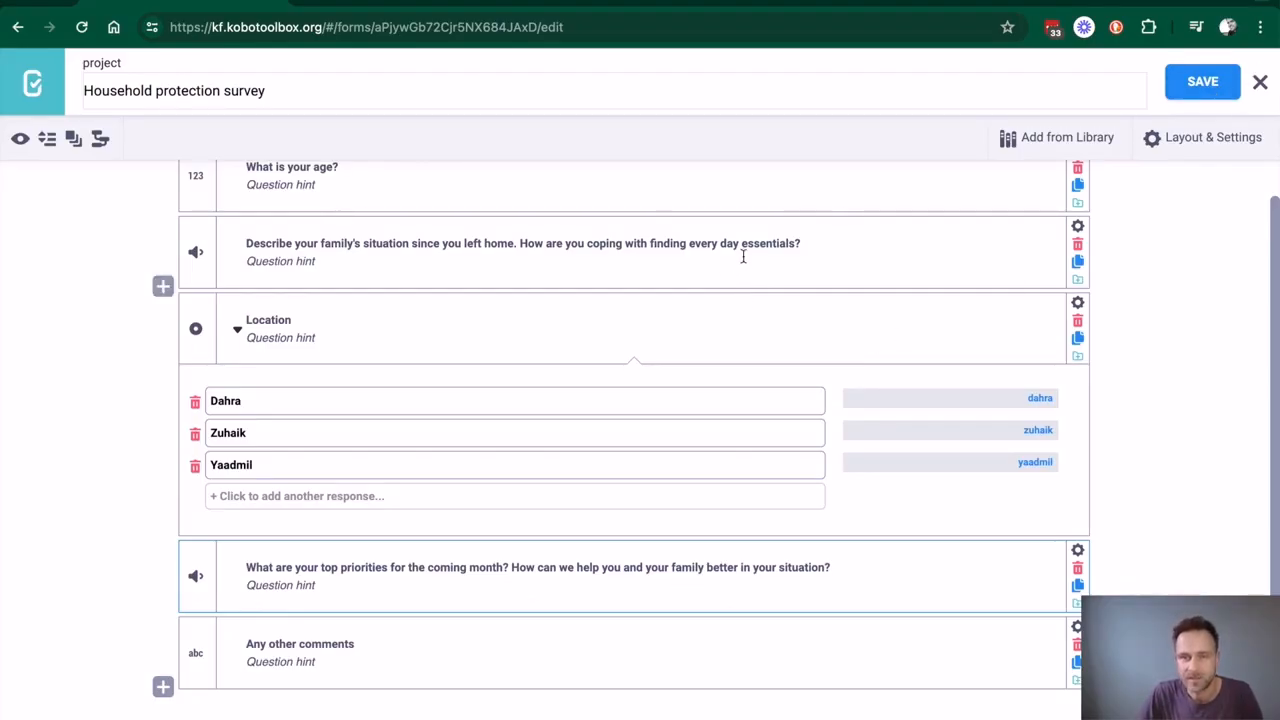
- Save the Household protection survey form
click(1214, 86)
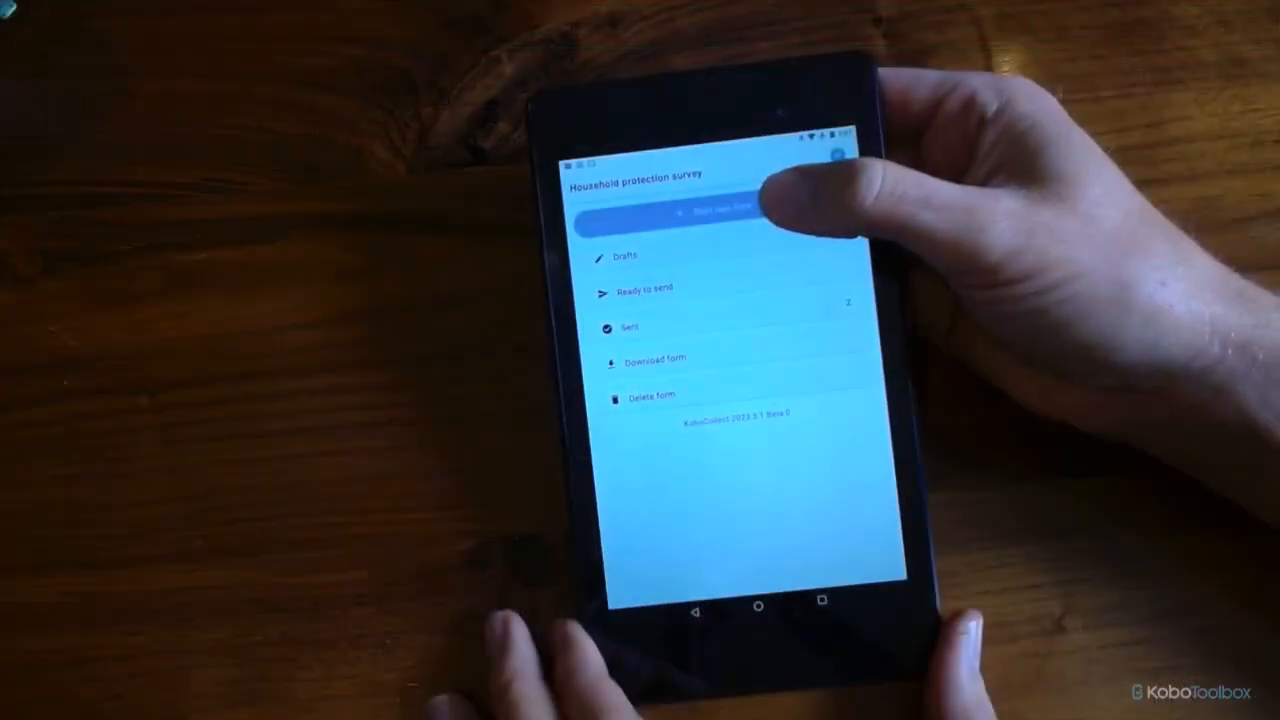
- On the tablet, start a new Household protection survey entry in KoboCollect and answer the age question with 35
click(765, 207)
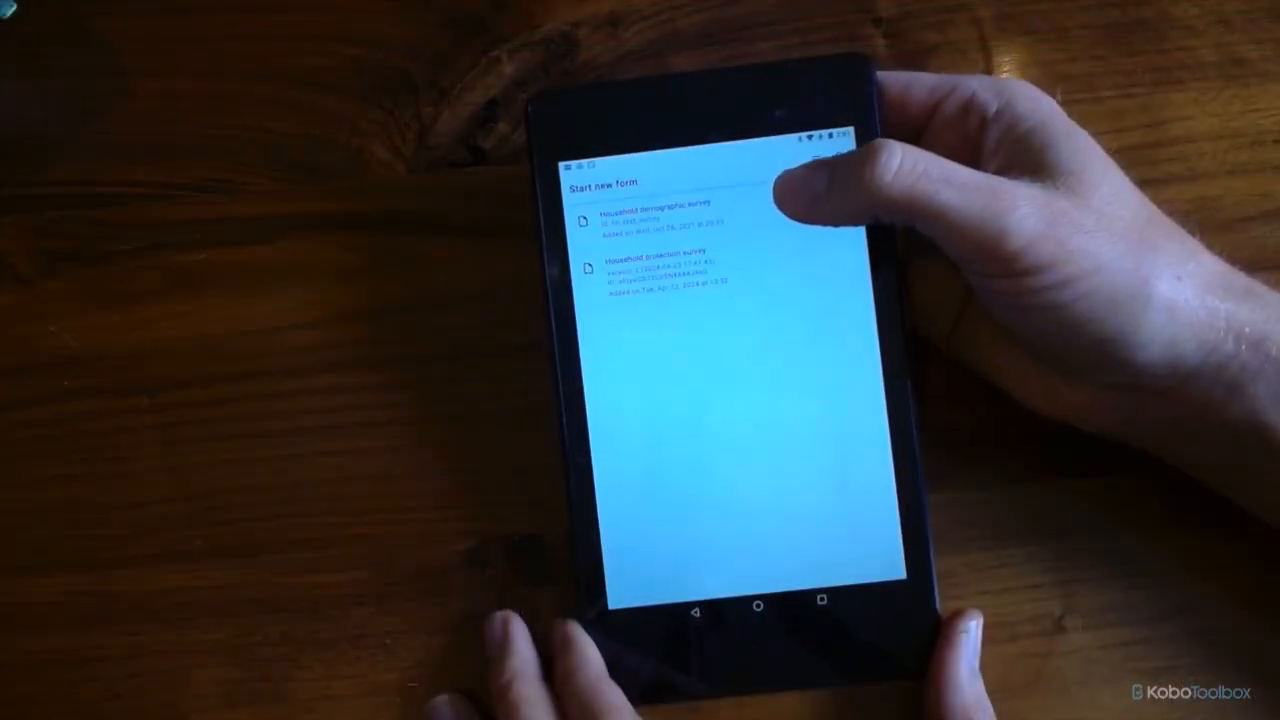
click(750, 262)
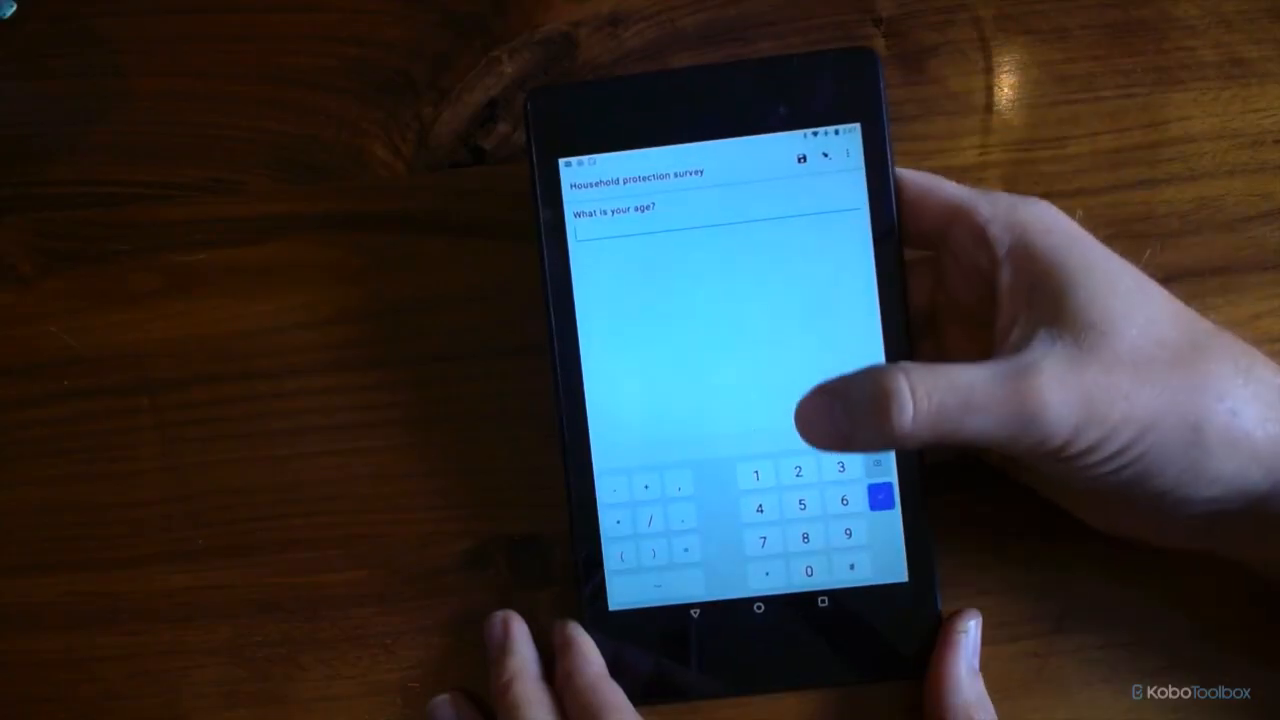
text(35)
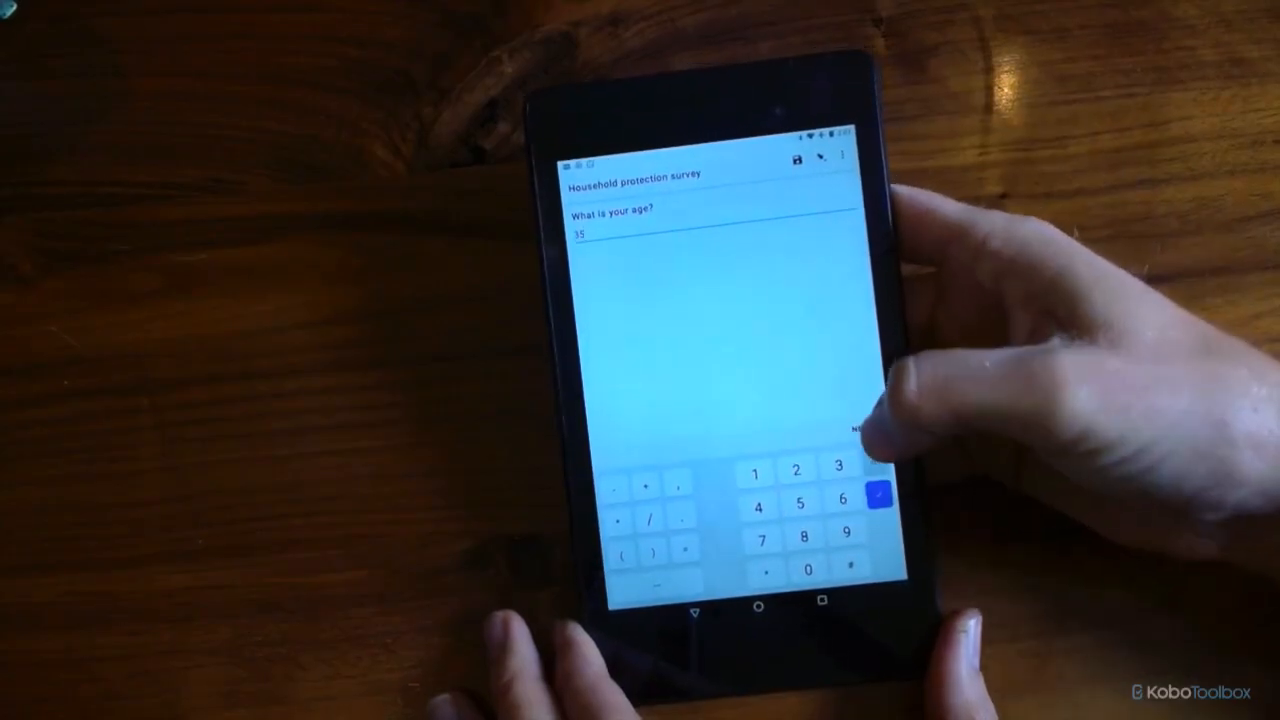
click(869, 430)
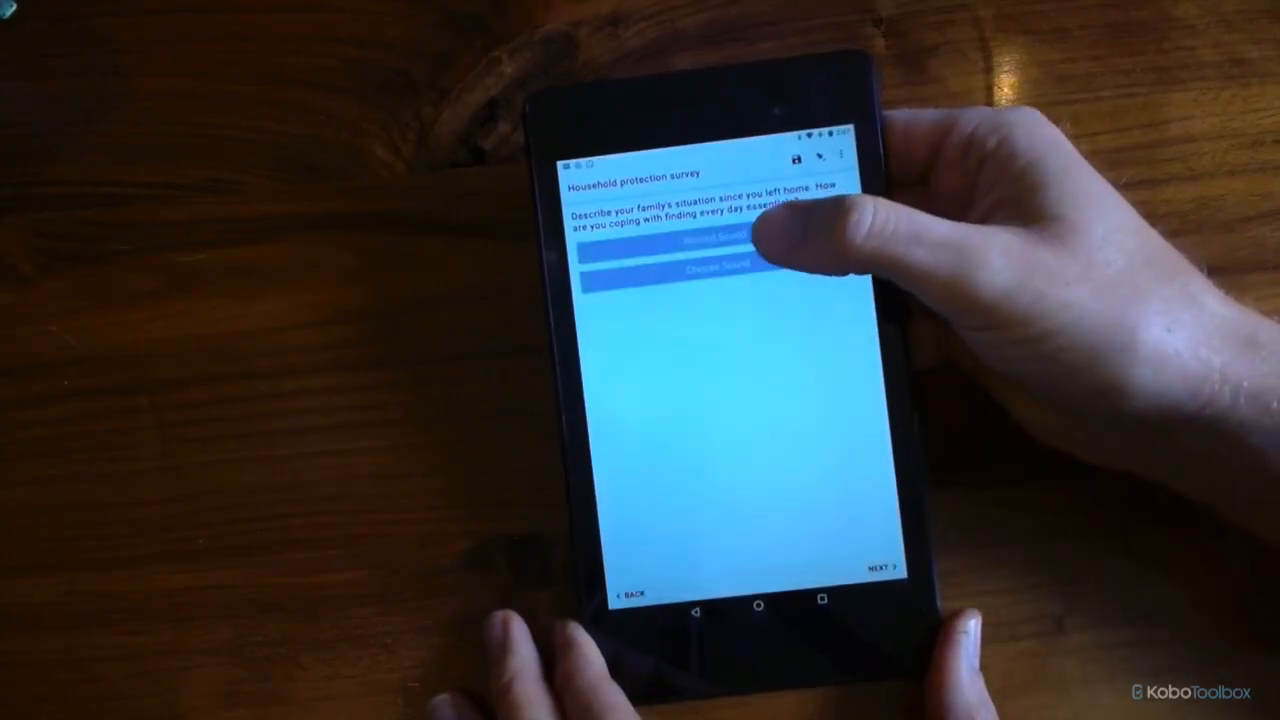
- Record an audio answer of about 18 seconds to the question on the family's situation and go on to Location
click(786, 238)
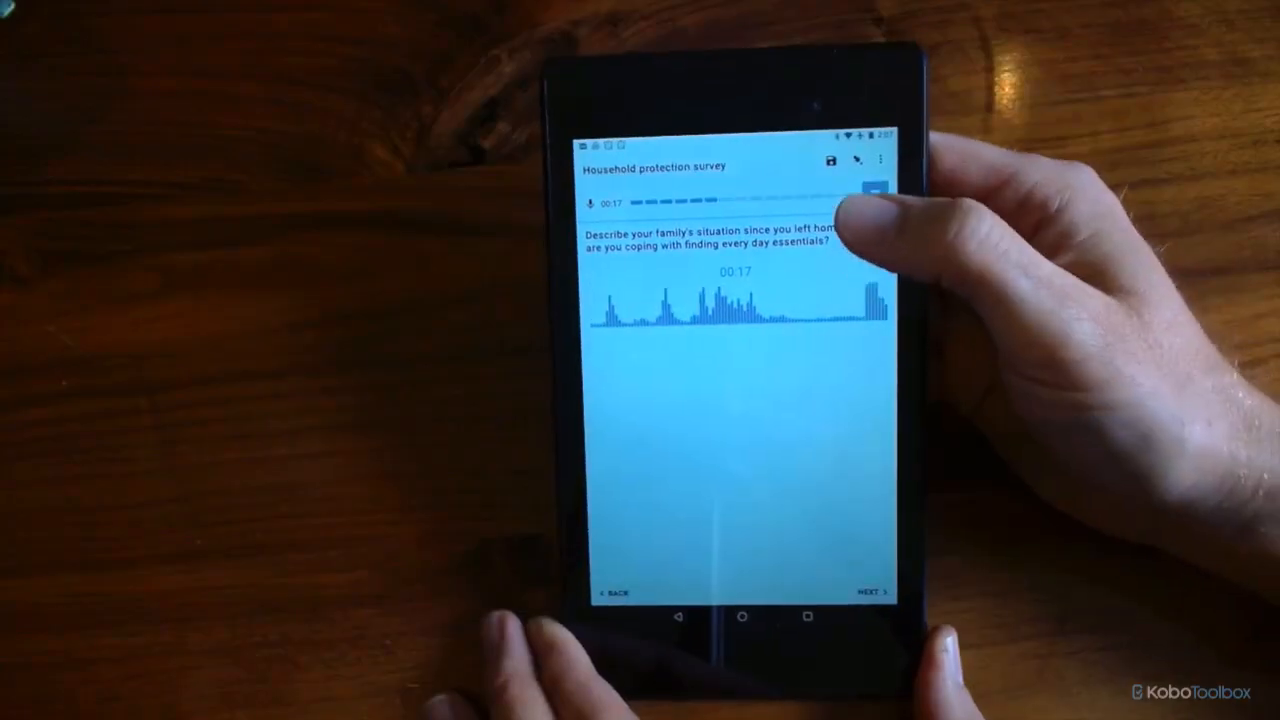
click(874, 190)
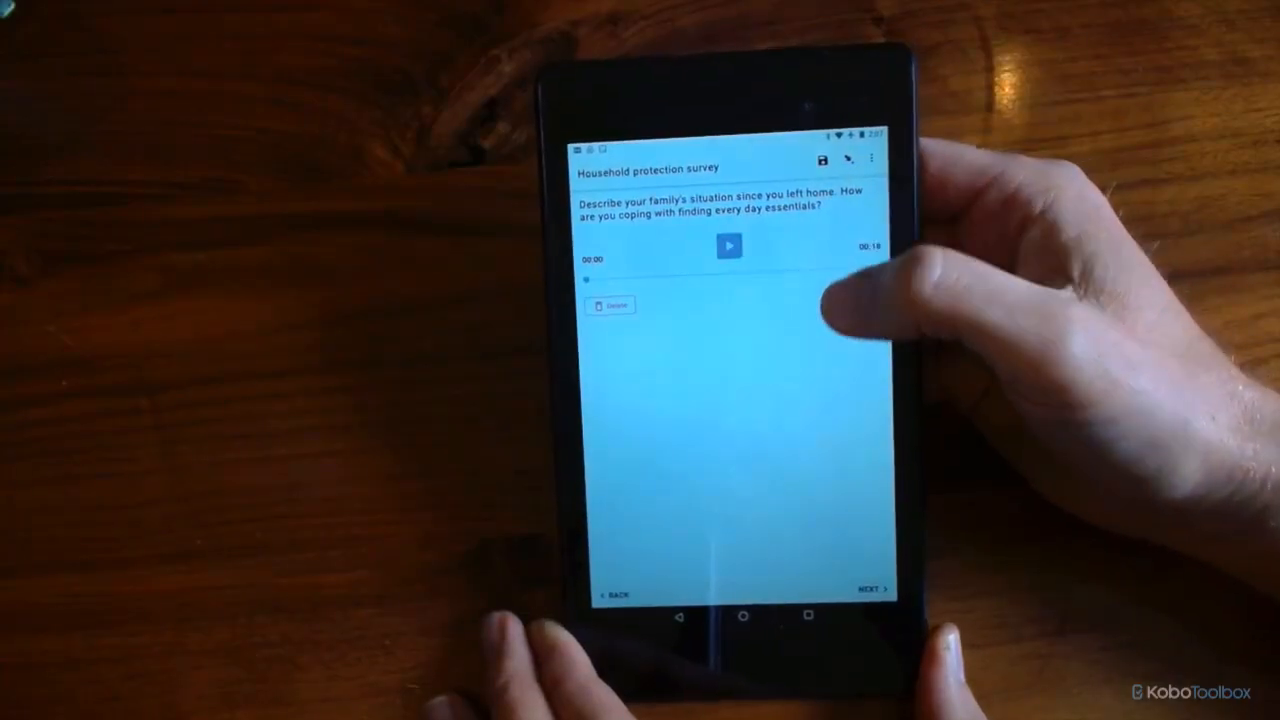
drag(850, 340, 760, 320)
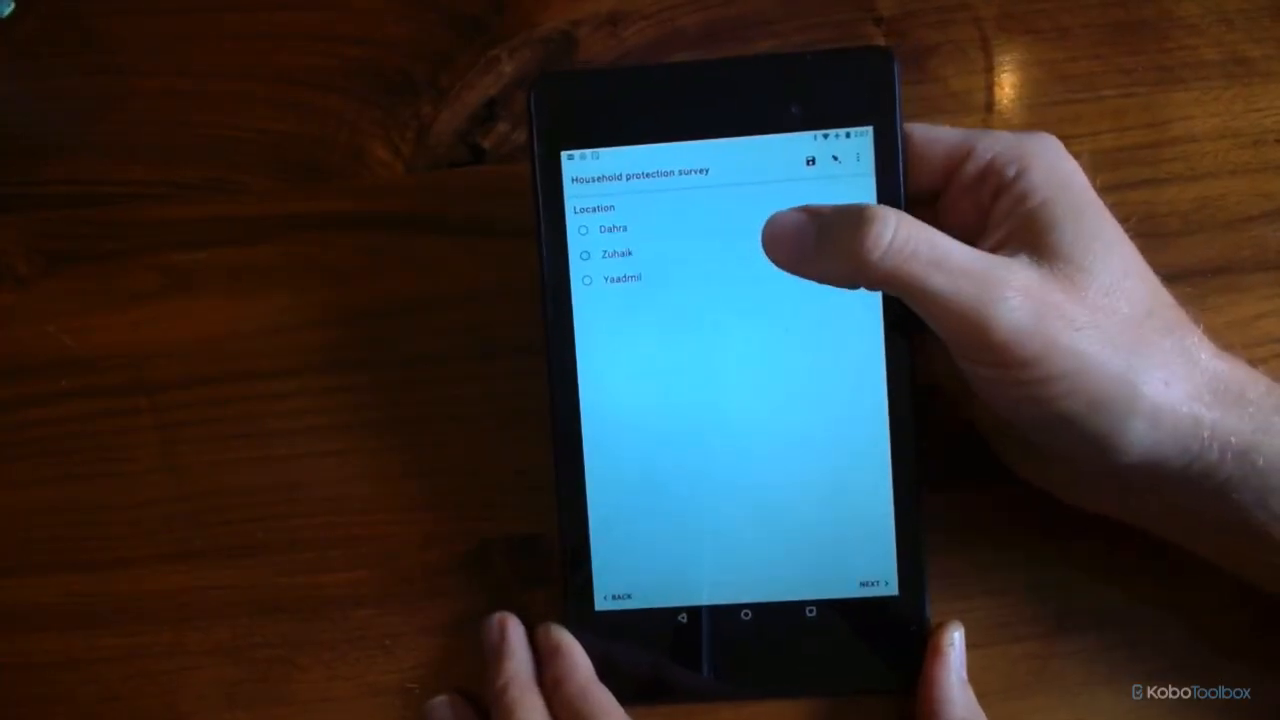
- Go on to the question on top priorities for the coming month and record an audio answer of about 9 seconds
drag(845, 368, 770, 308)
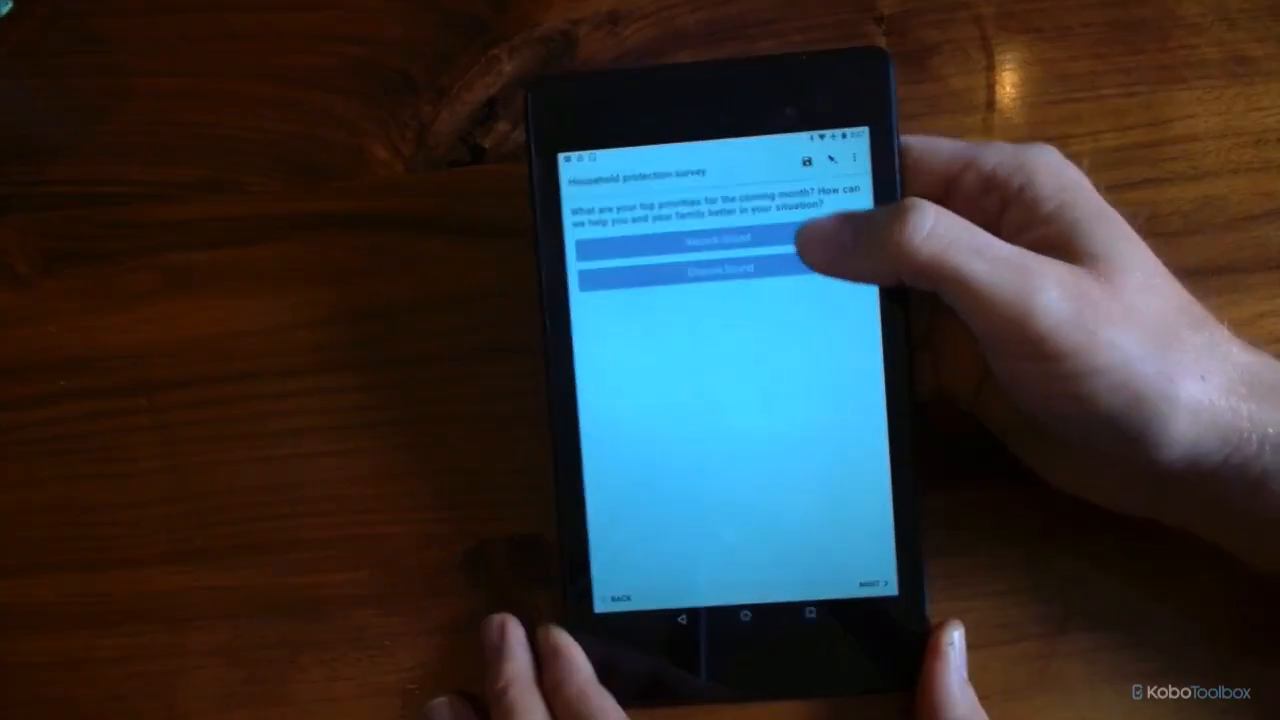
click(790, 239)
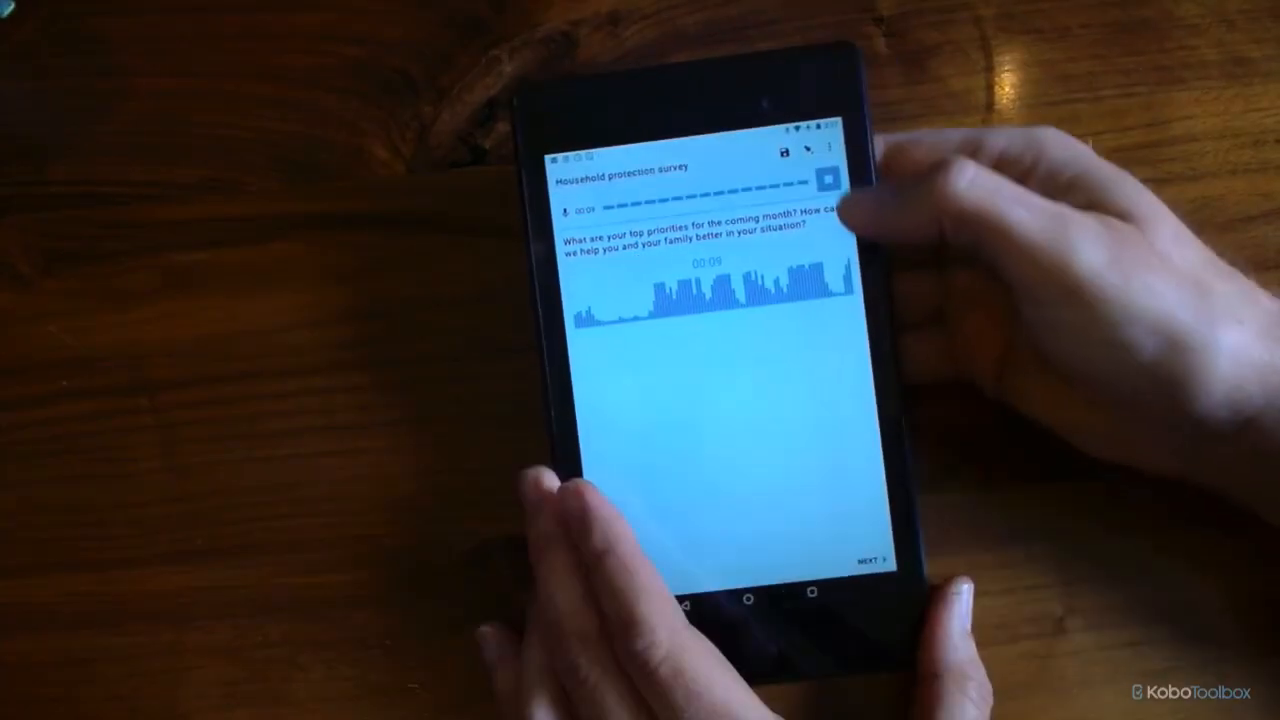
click(828, 178)
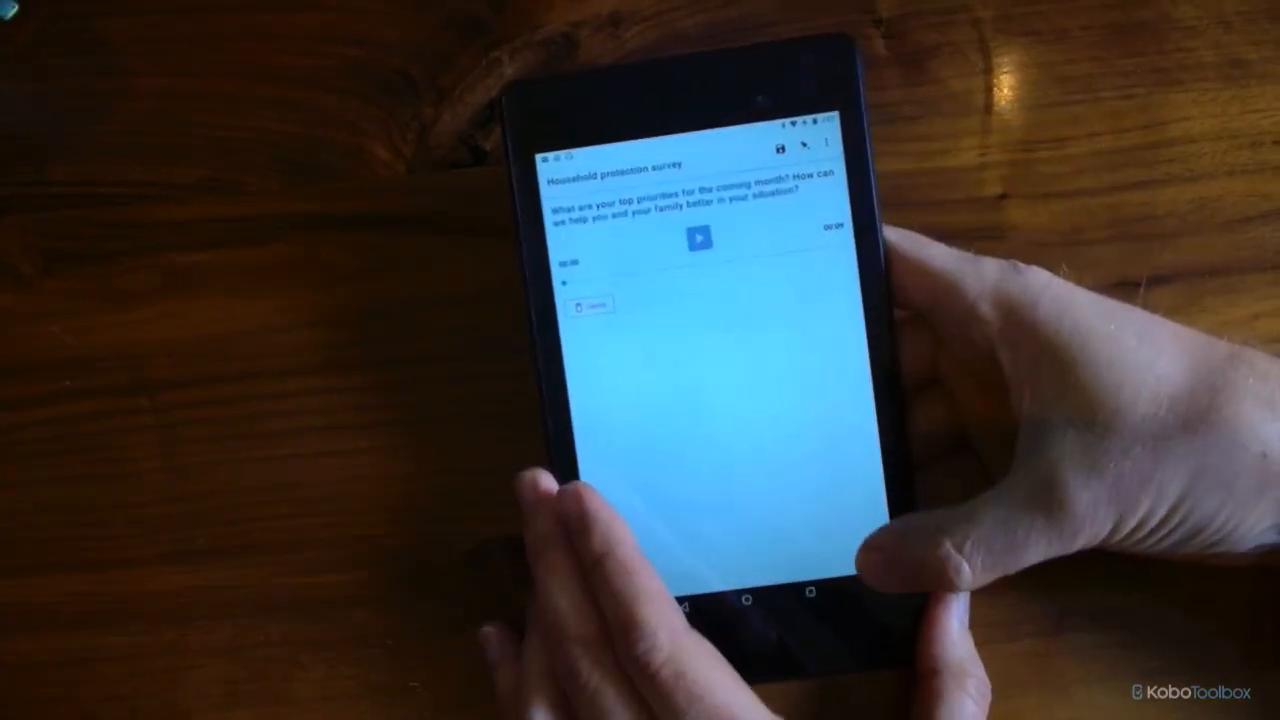
- Leave the comments question blank and send the completed survey
drag(870, 470, 790, 450)
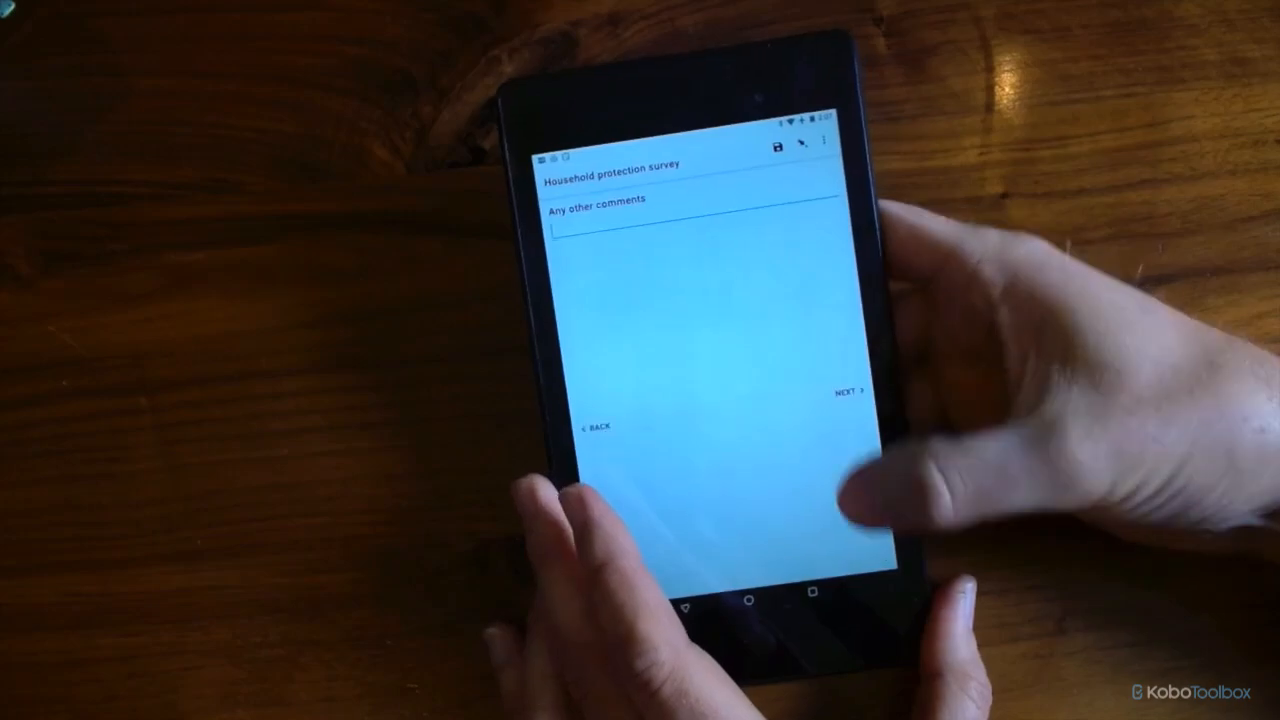
click(848, 392)
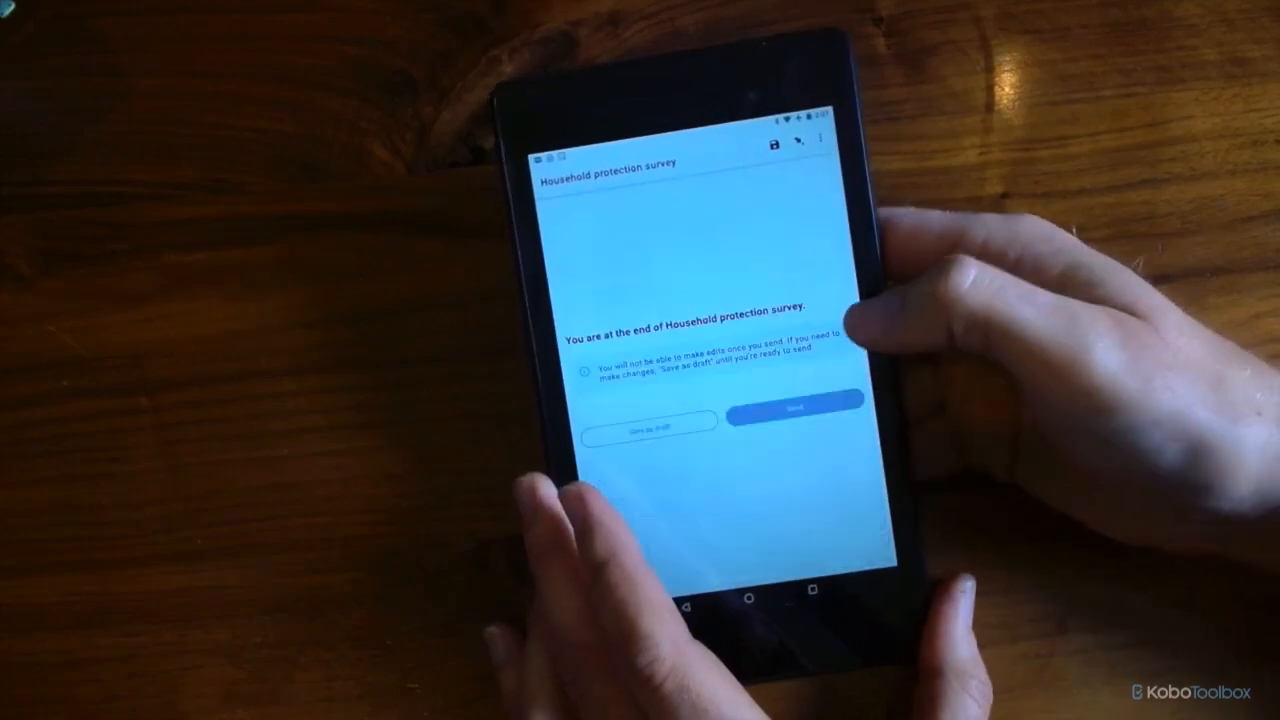
click(800, 410)
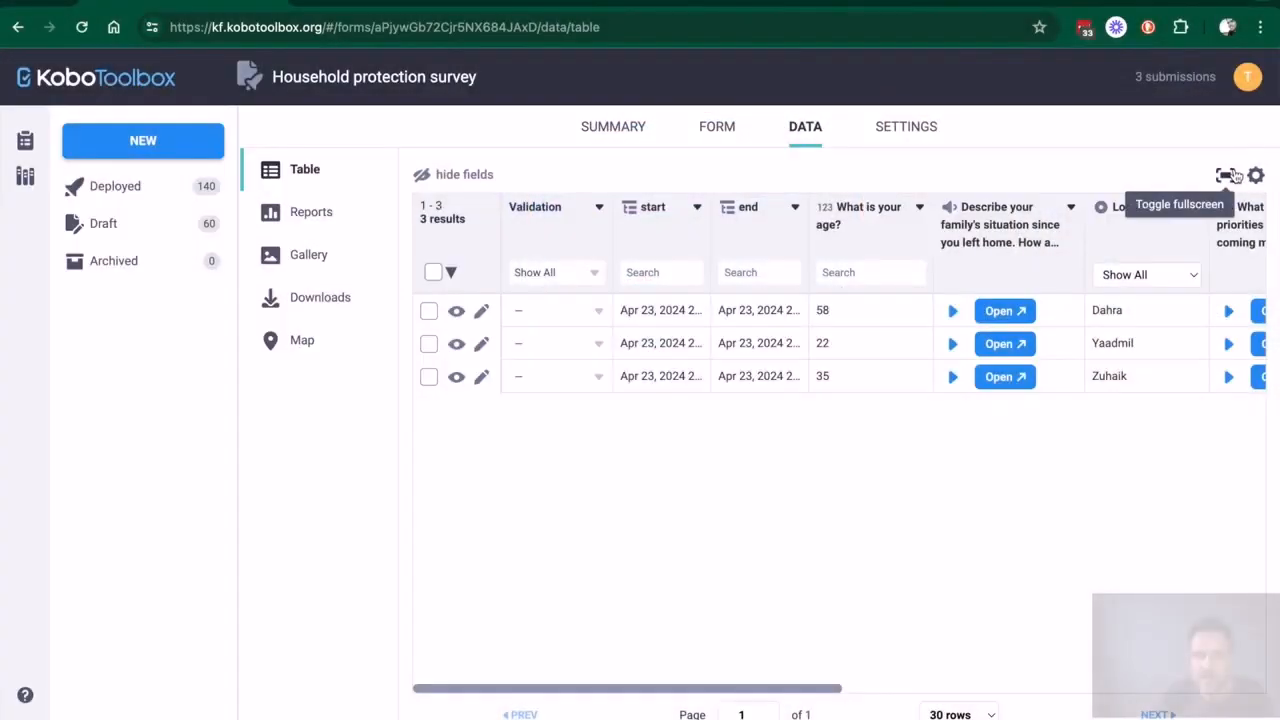
- In the KoboToolbox web project, show the data table in fullscreen and widen the age, Location and top priorities columns
click(1228, 175)
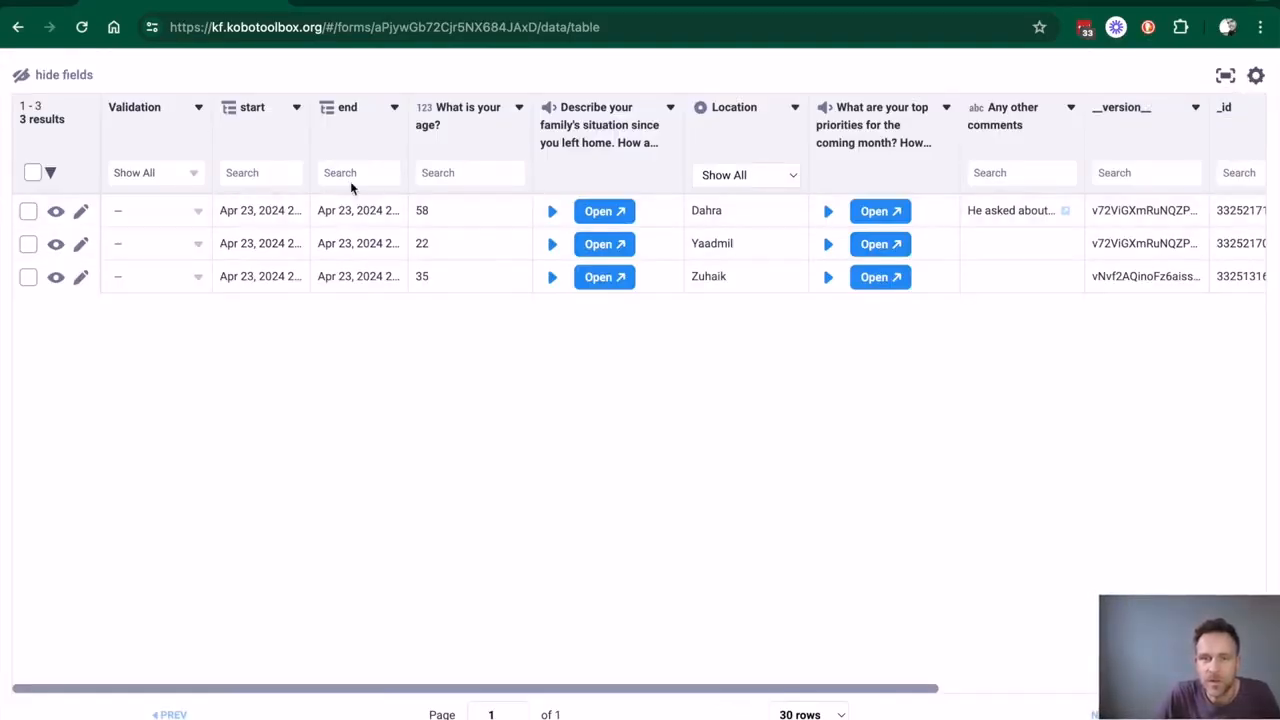
drag(533, 108, 606, 108)
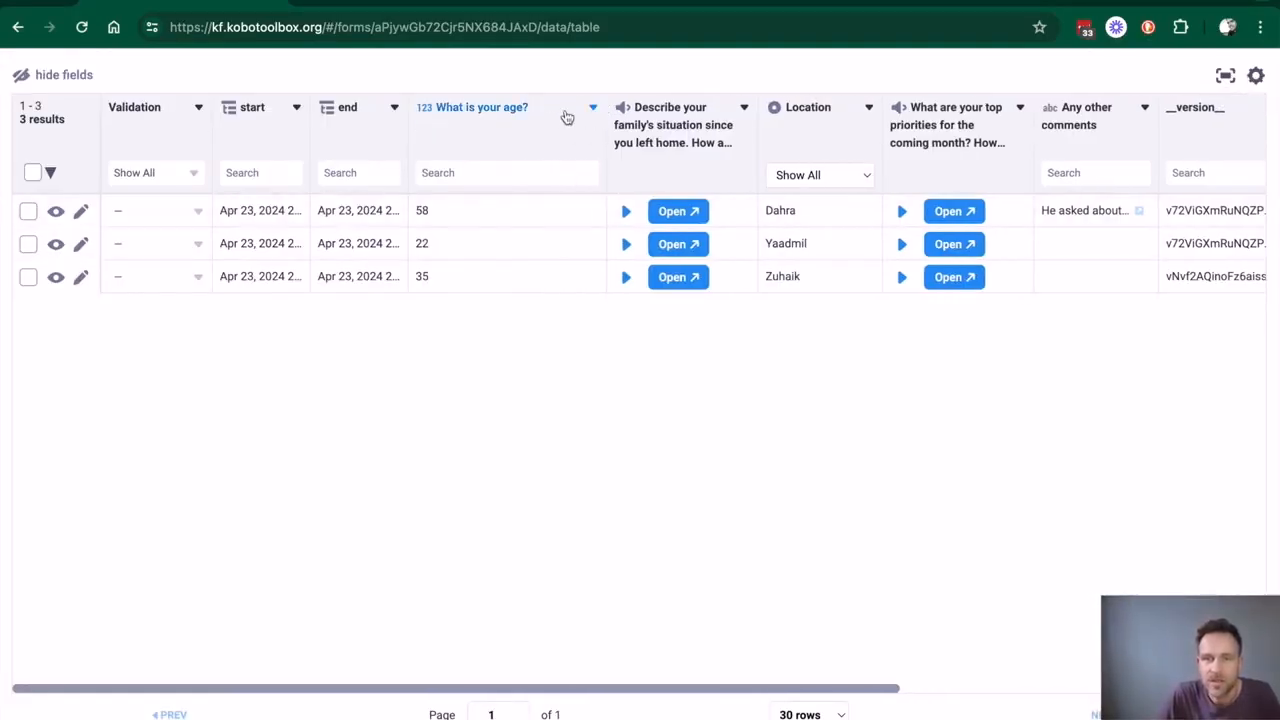
drag(887, 114, 979, 112)
drag(1129, 119, 1190, 117)
scroll(1046, 186, right, 4)
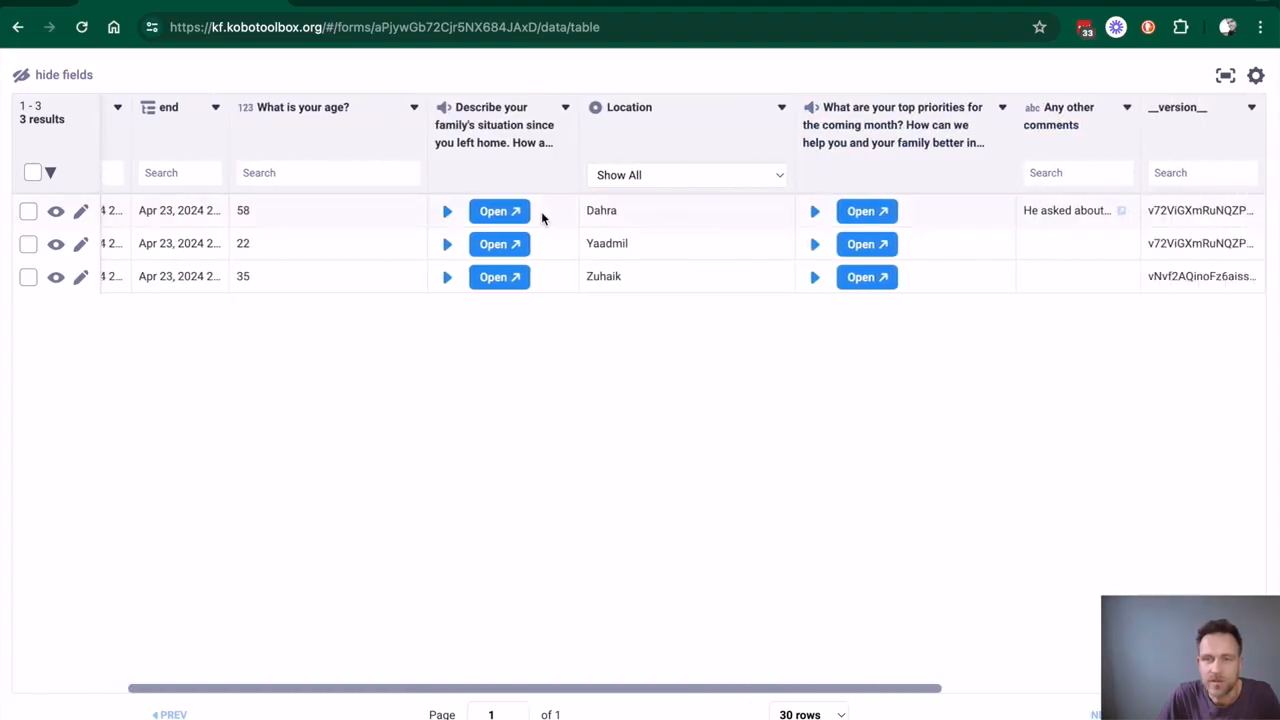
- Listen briefly to both audio responses in the Yaadmil record, stopping each one after a few seconds
click(448, 245)
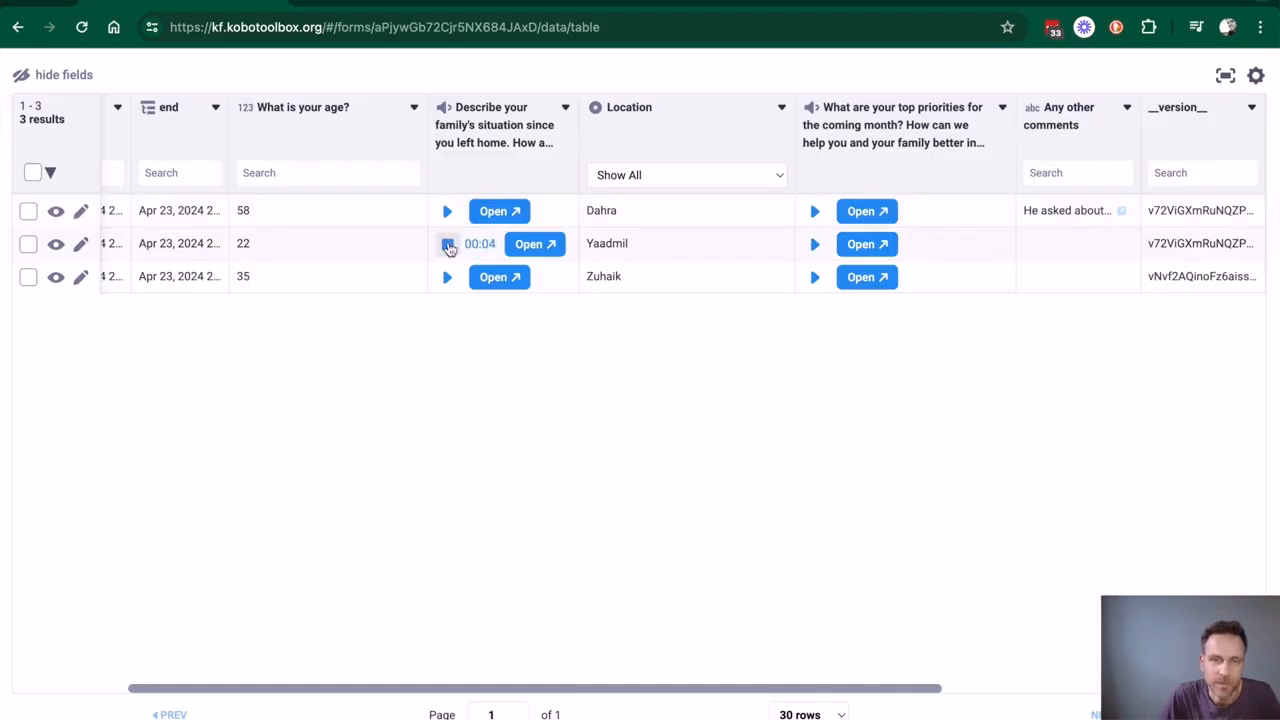
click(449, 246)
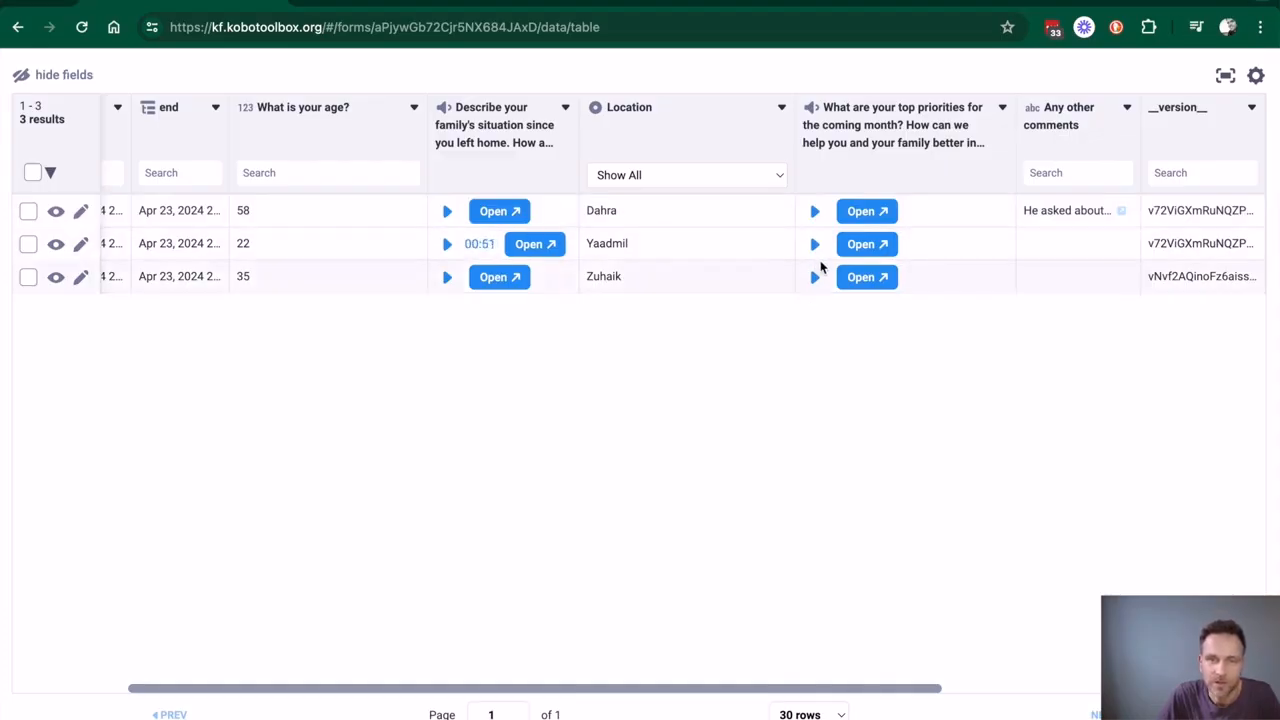
click(815, 245)
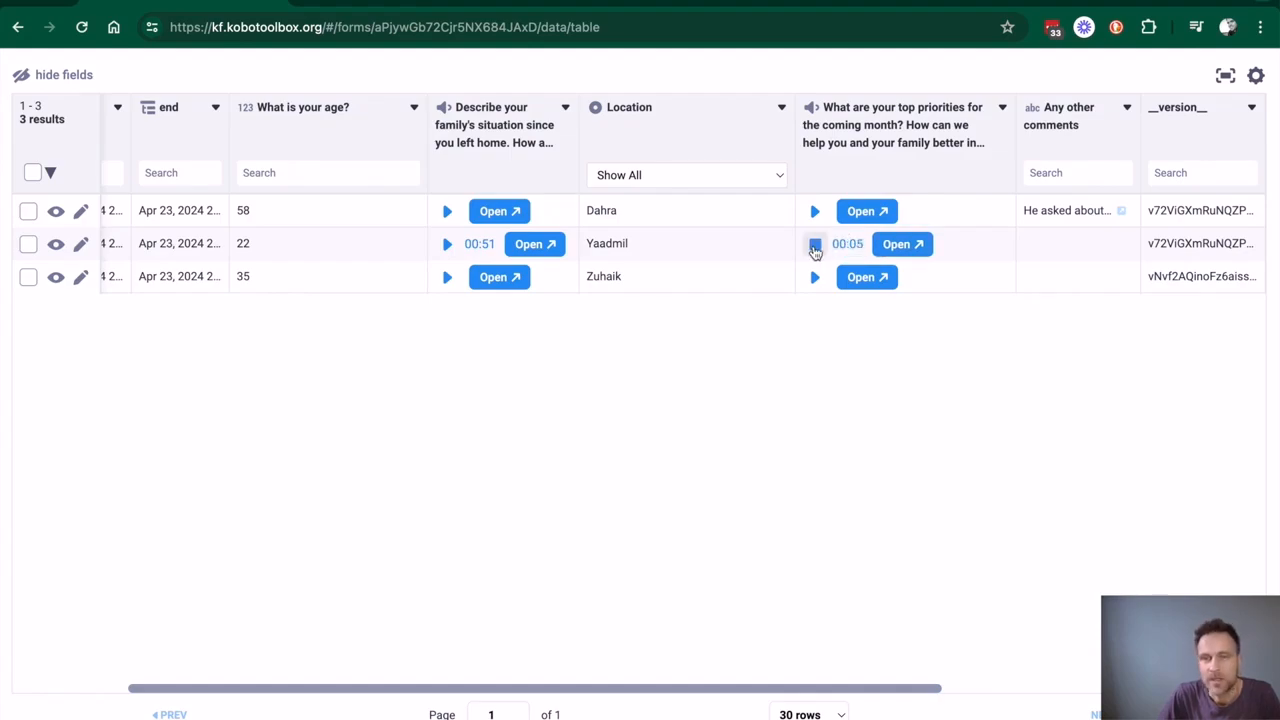
click(814, 248)
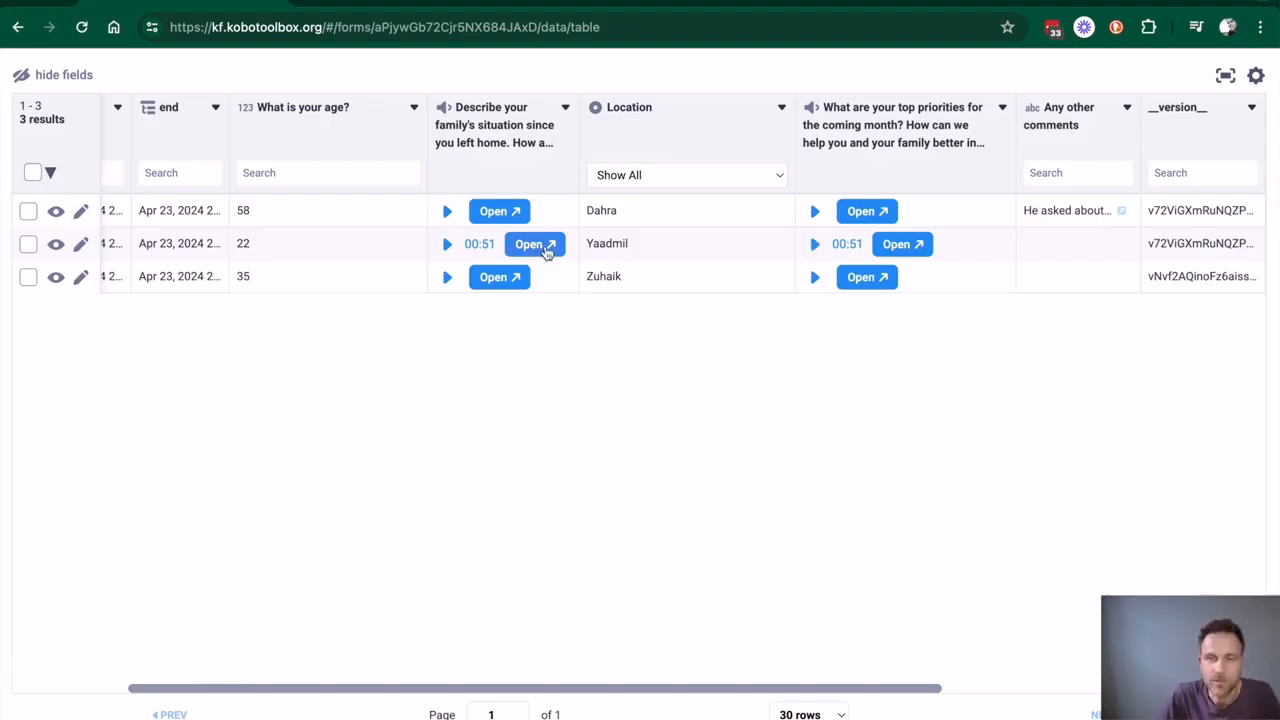
- Open the Yaadmil record's family situation audio for processing, look over its translations and analysis sections, and return to the transcript
scroll(547, 250, left, 3)
click(610, 240)
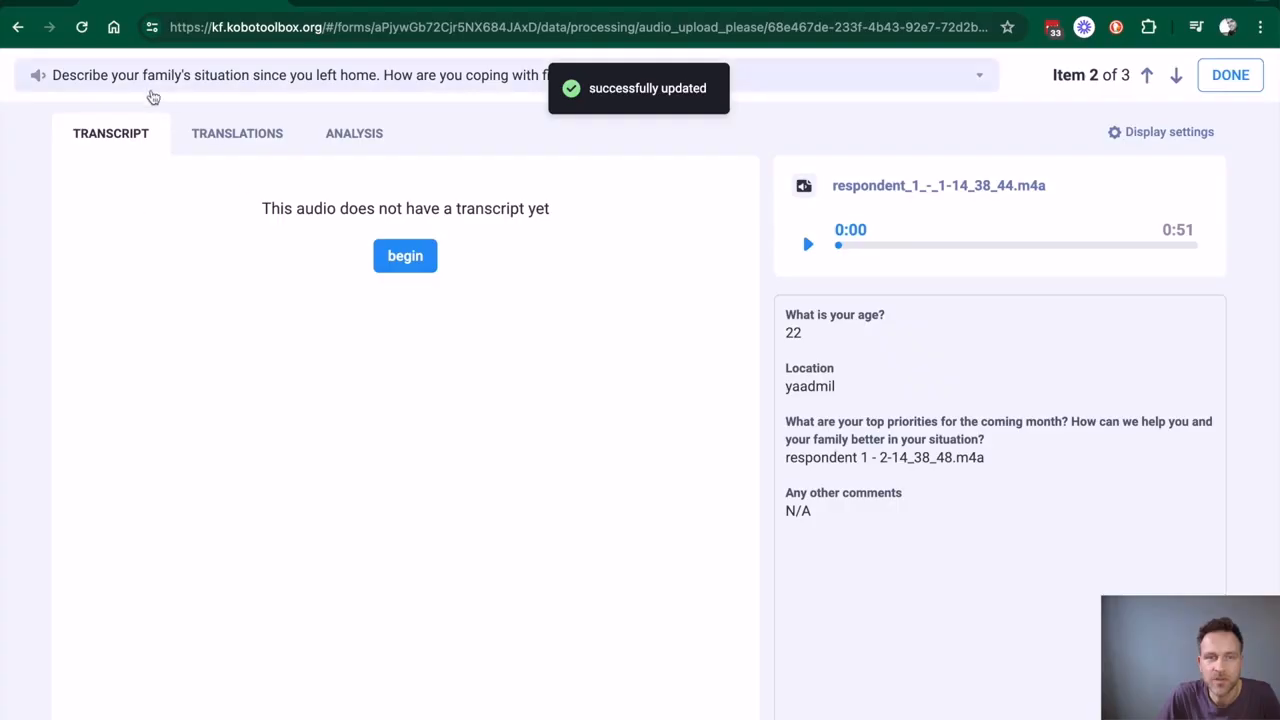
click(239, 135)
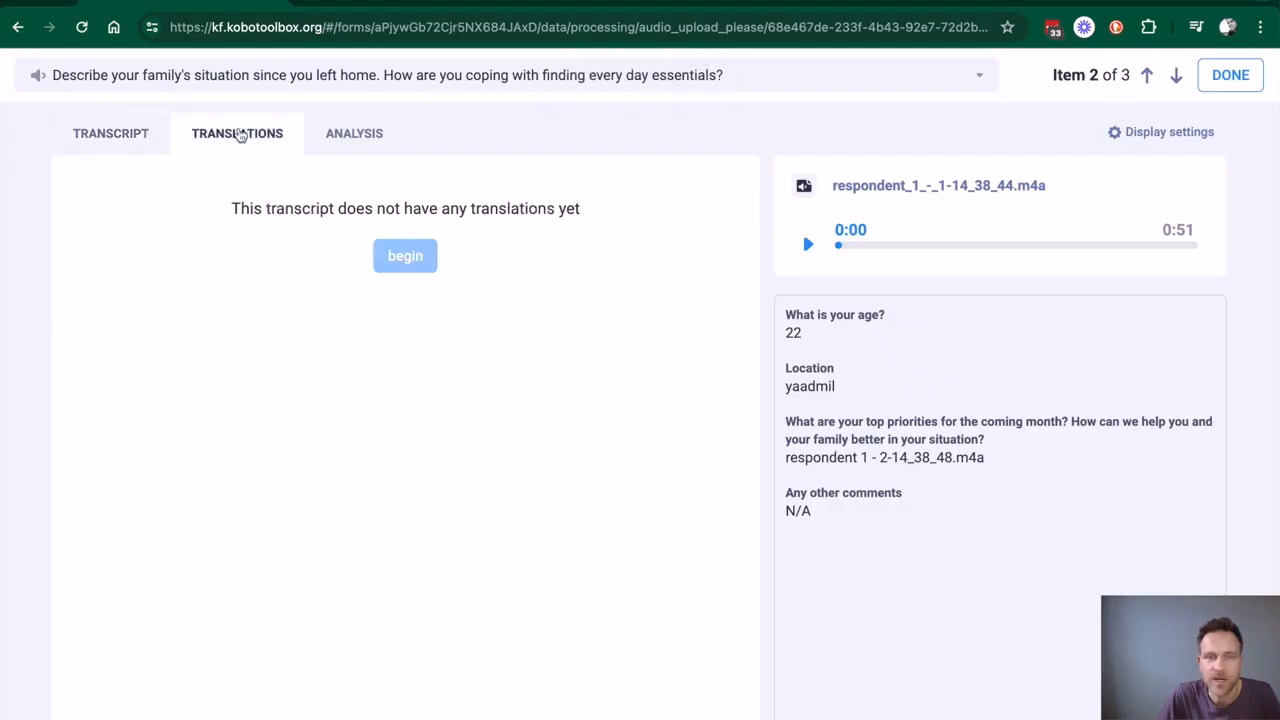
click(345, 139)
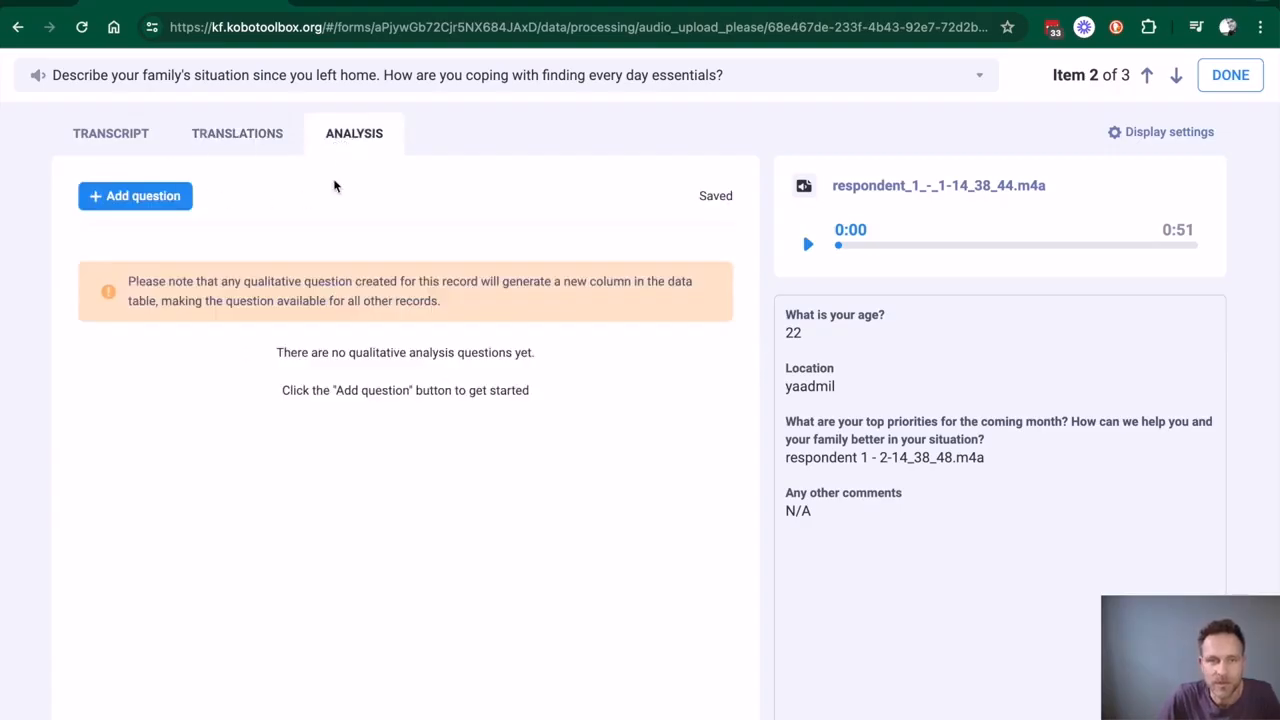
click(125, 137)
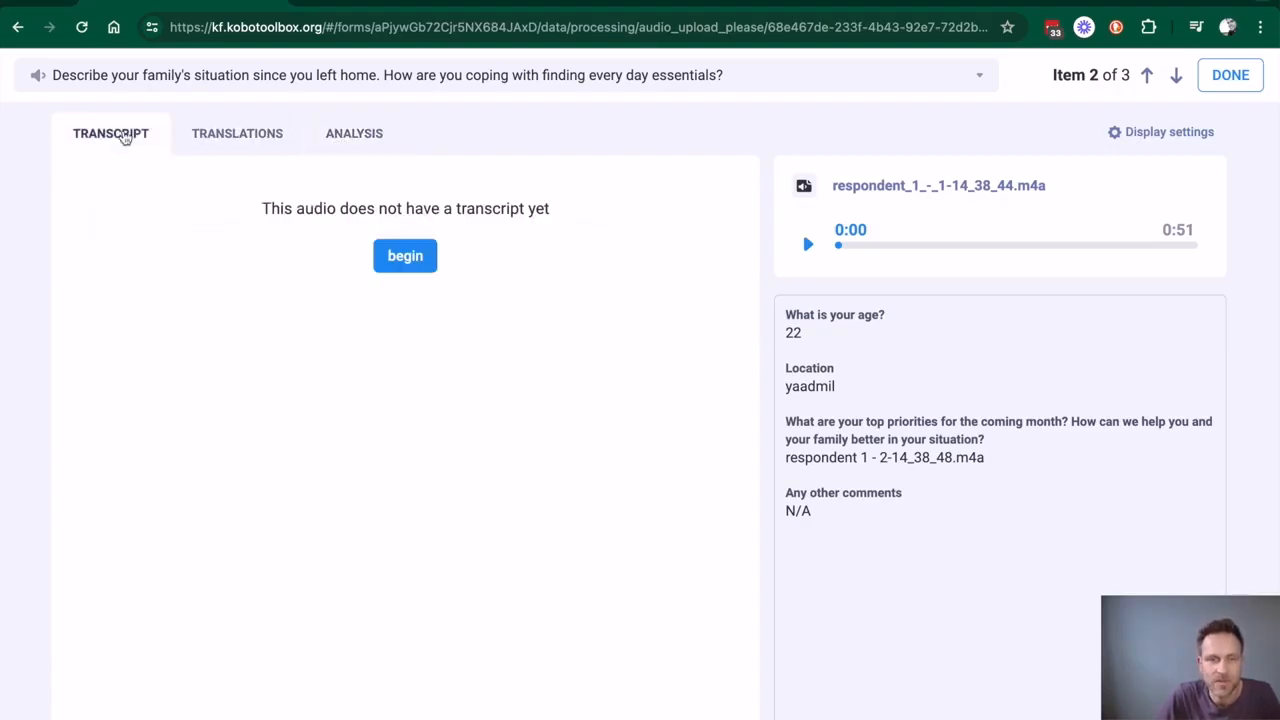
- Review the respondent's age and location answers and play the first seconds of the recording
drag(786, 312, 859, 388)
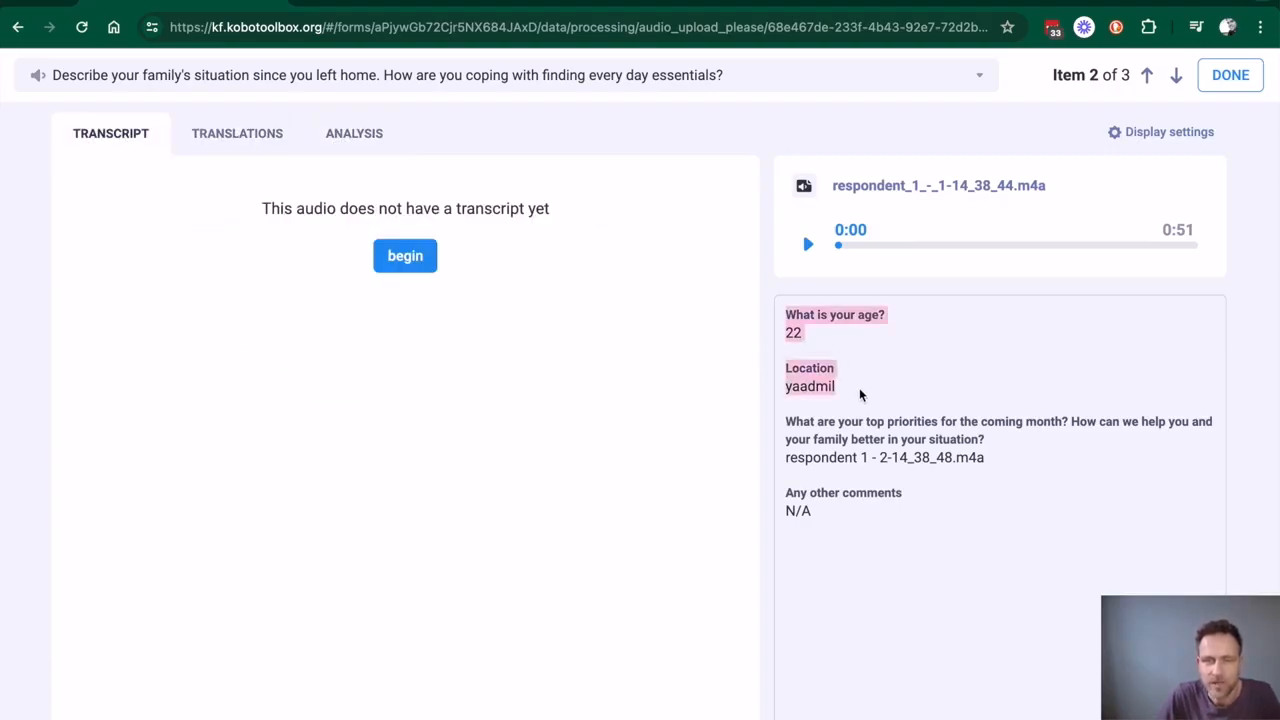
click(910, 379)
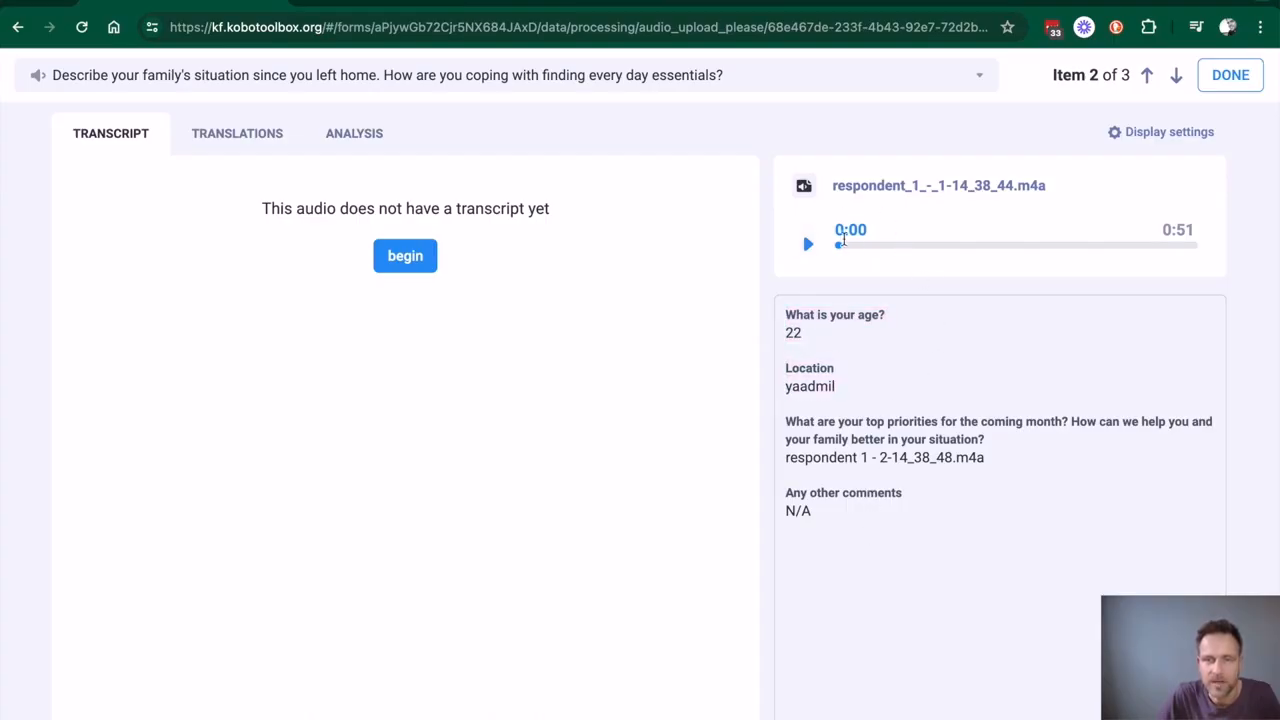
click(859, 247)
click(808, 246)
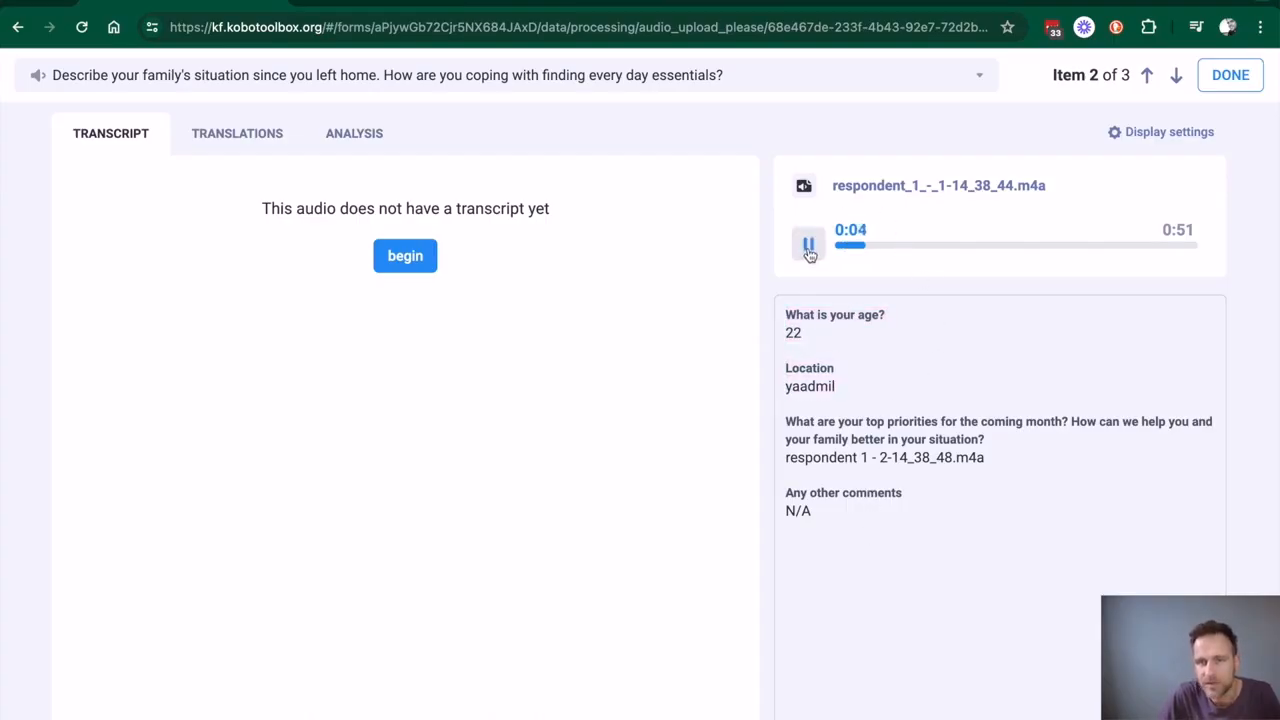
click(812, 249)
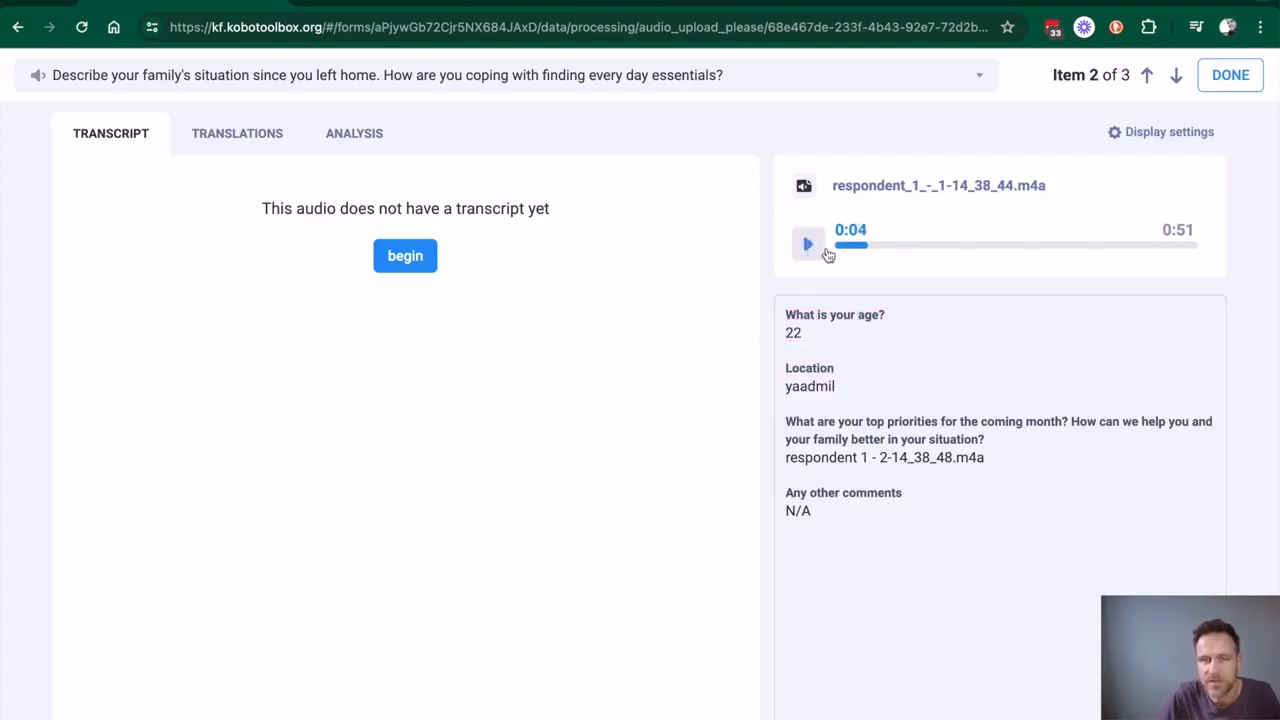
- Begin an automatic transcript of the audio with Arabic as the original language and Egypt as the region
click(416, 254)
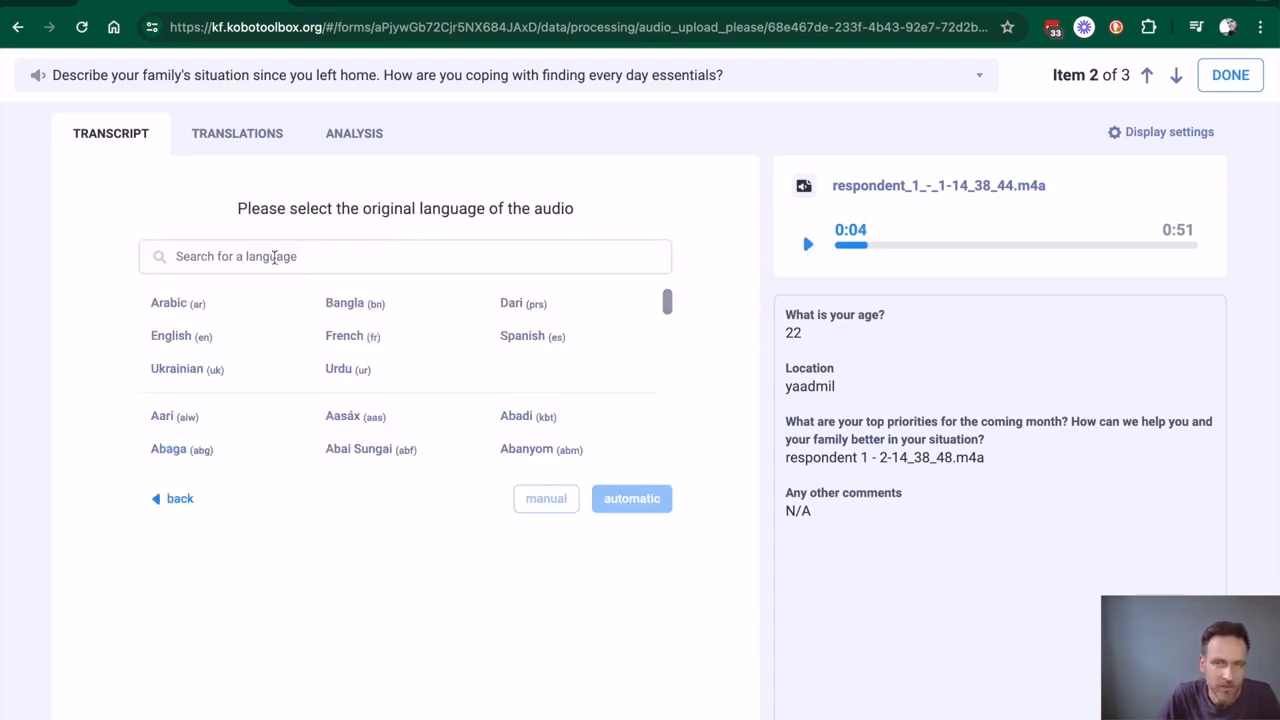
click(174, 310)
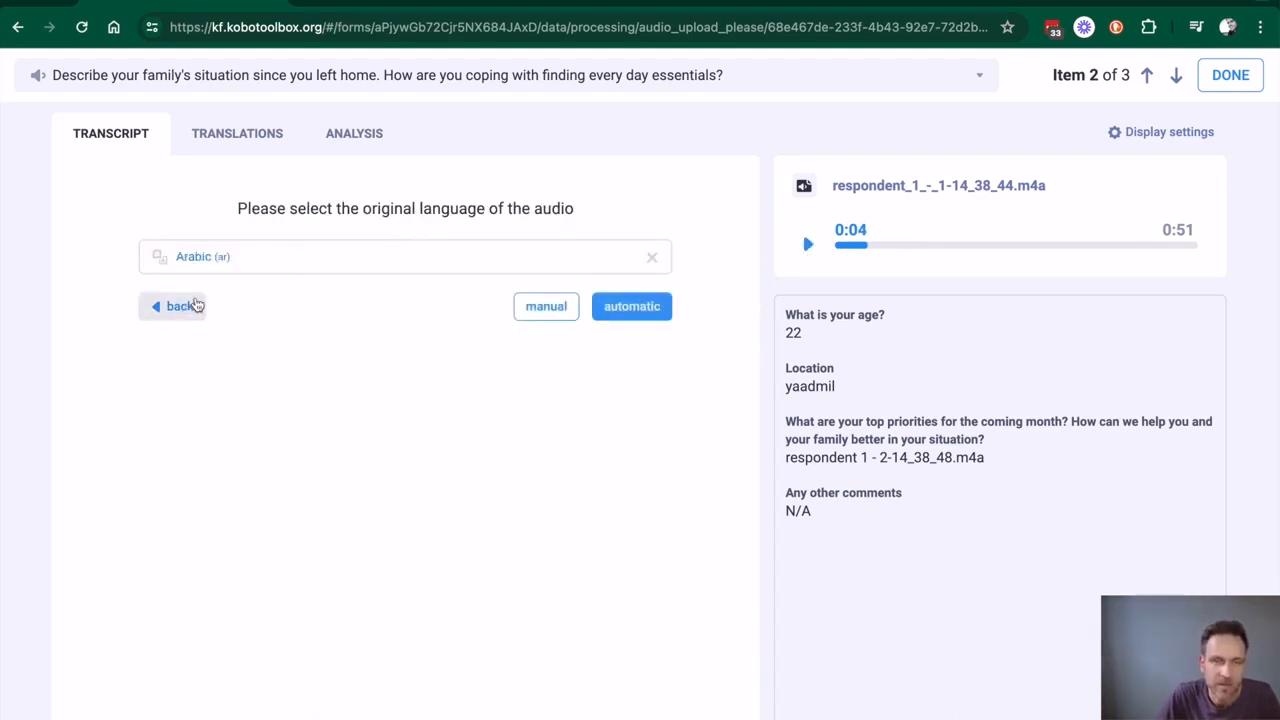
click(632, 310)
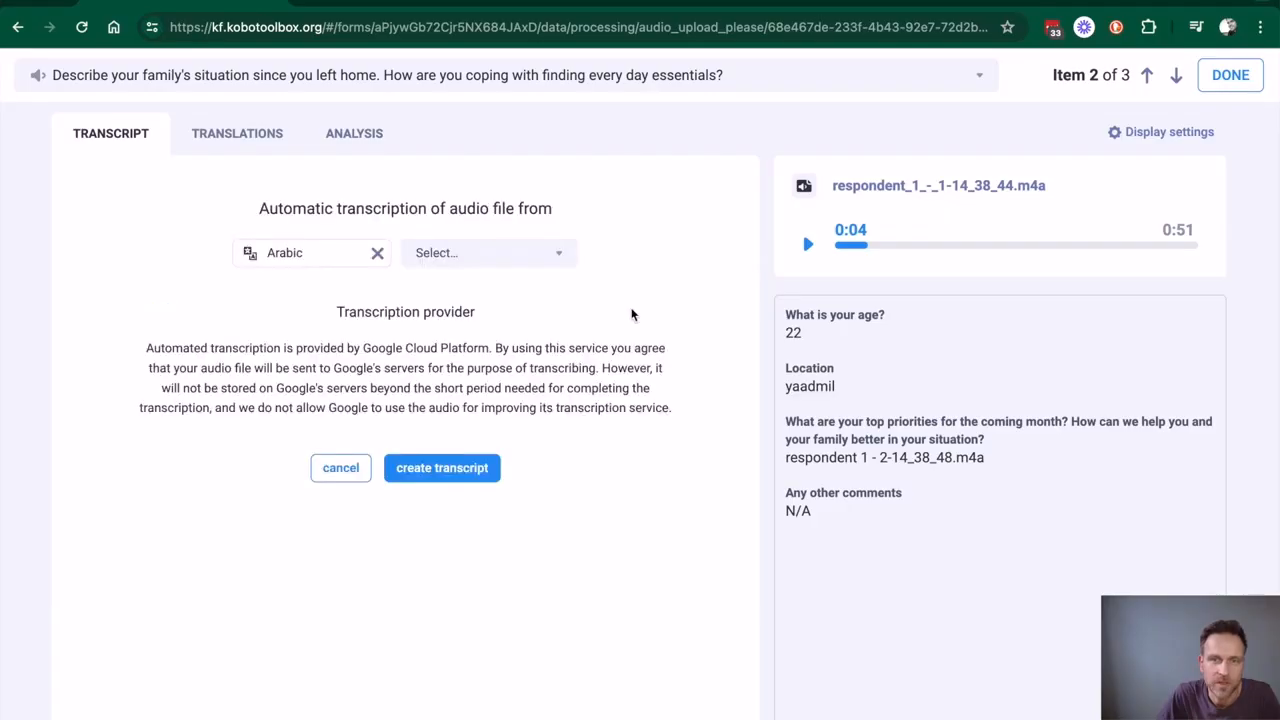
click(474, 256)
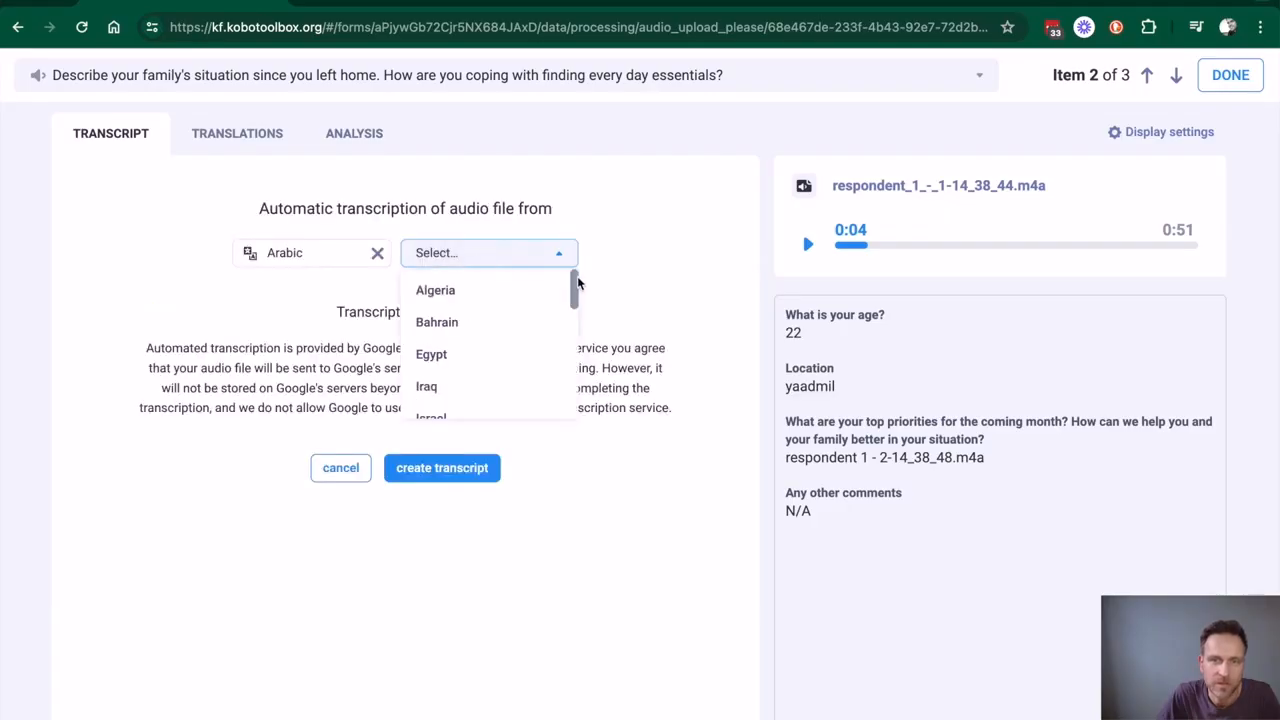
drag(577, 283, 571, 396)
scroll(546, 344, up, 5)
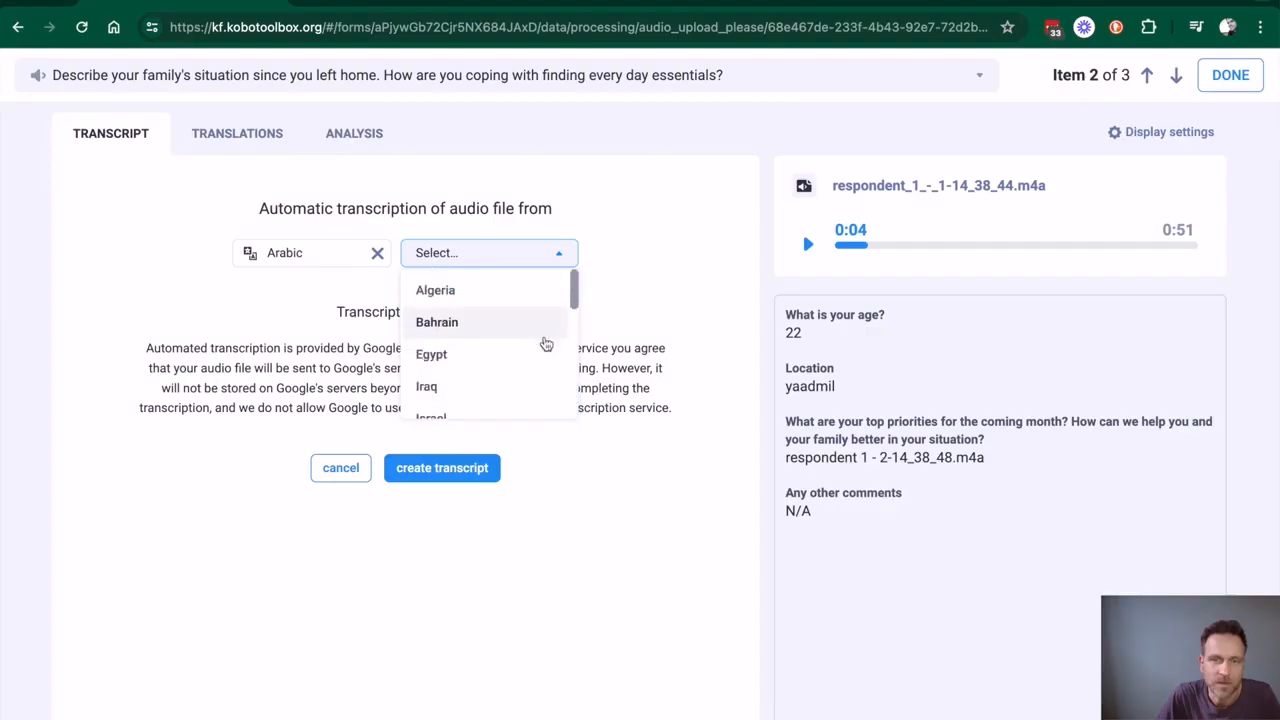
click(501, 364)
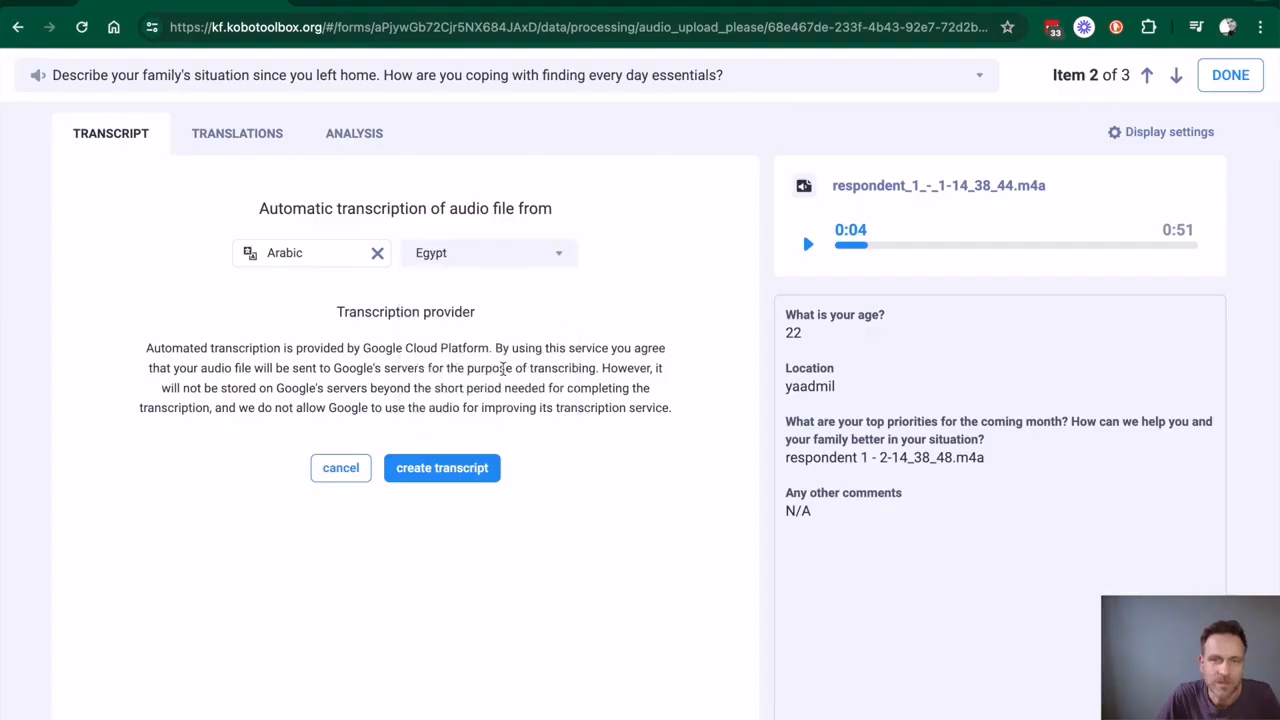
- Create the automatic Arabic transcript of the respondent's recording and save it
click(452, 475)
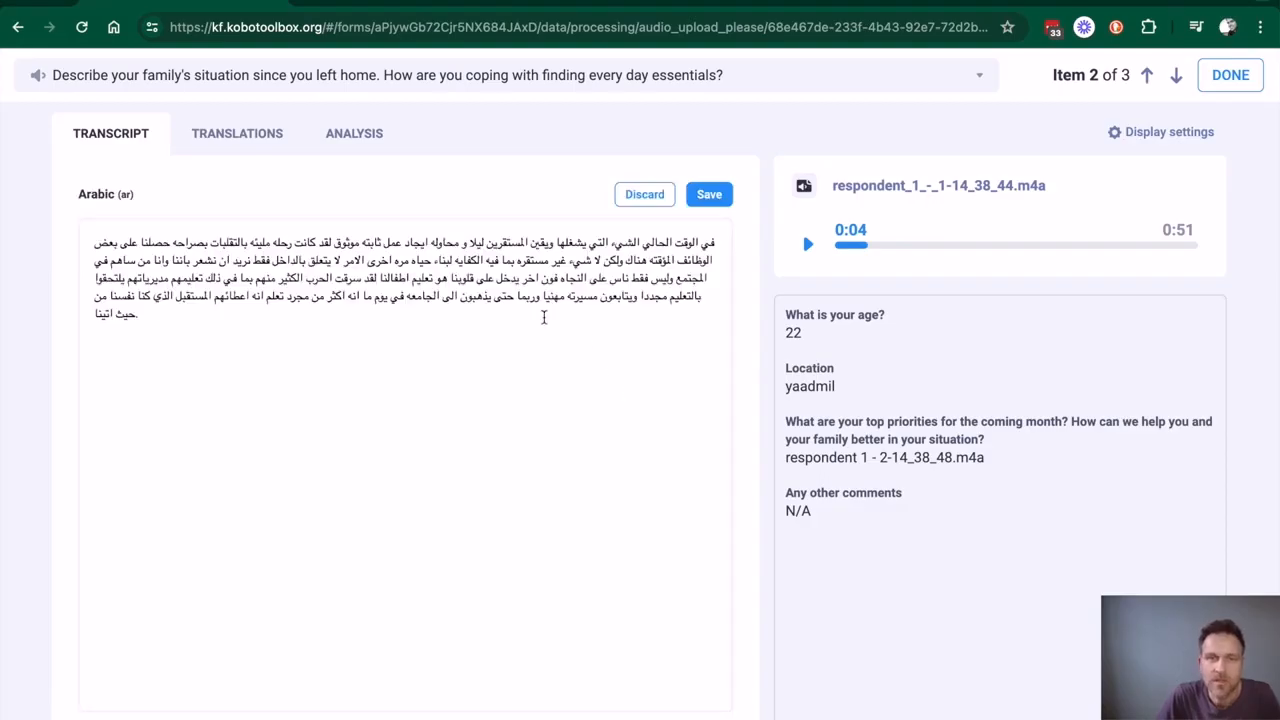
click(377, 245)
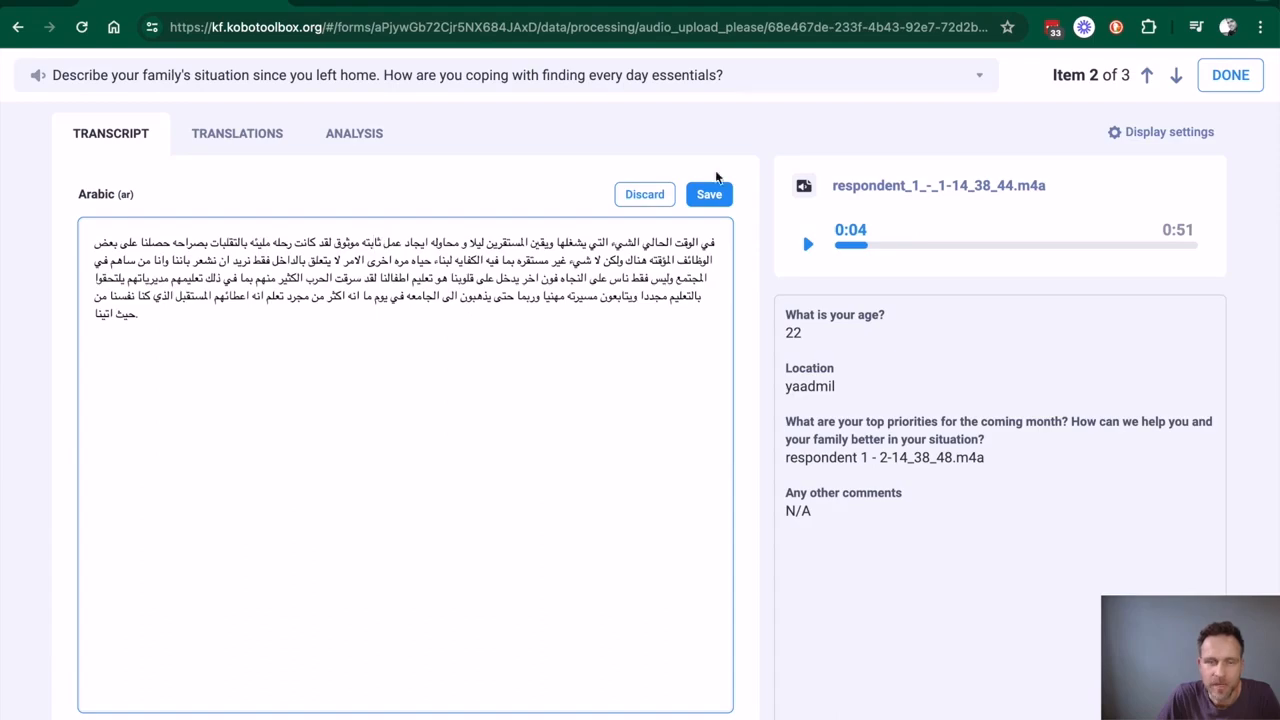
click(707, 197)
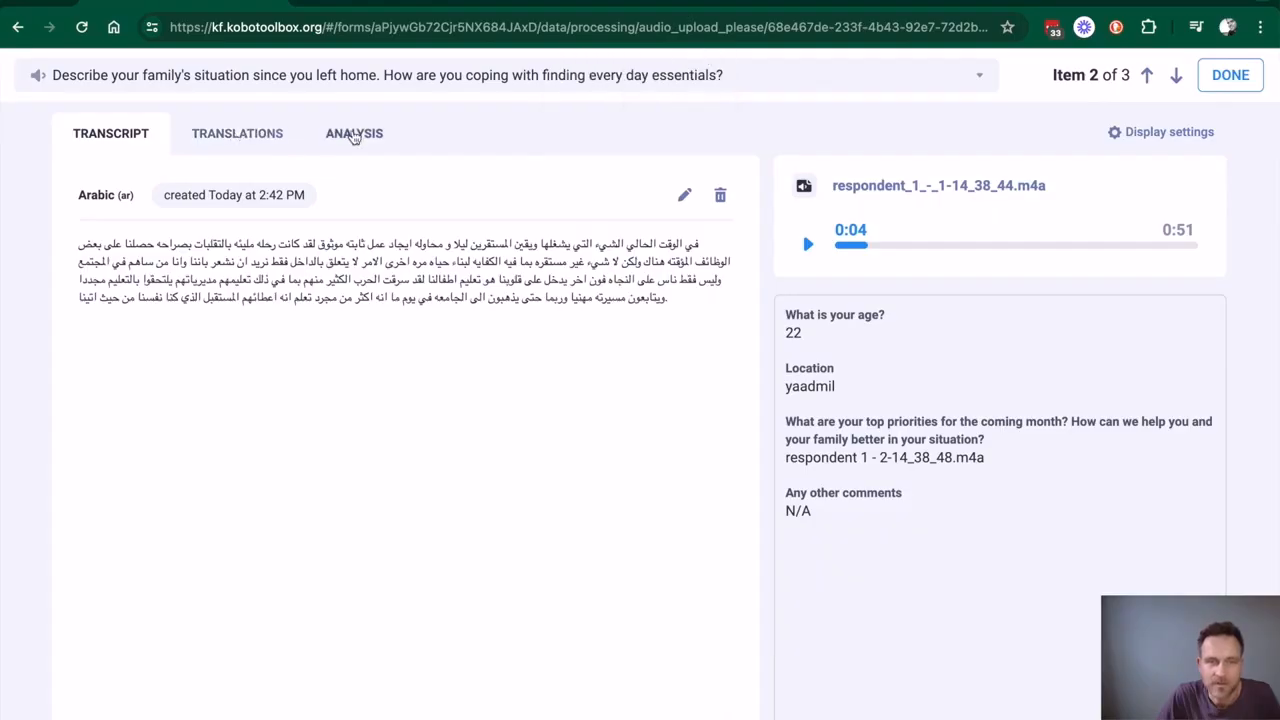
- Create an automatic translation of the Arabic transcript with English as the target language
click(258, 134)
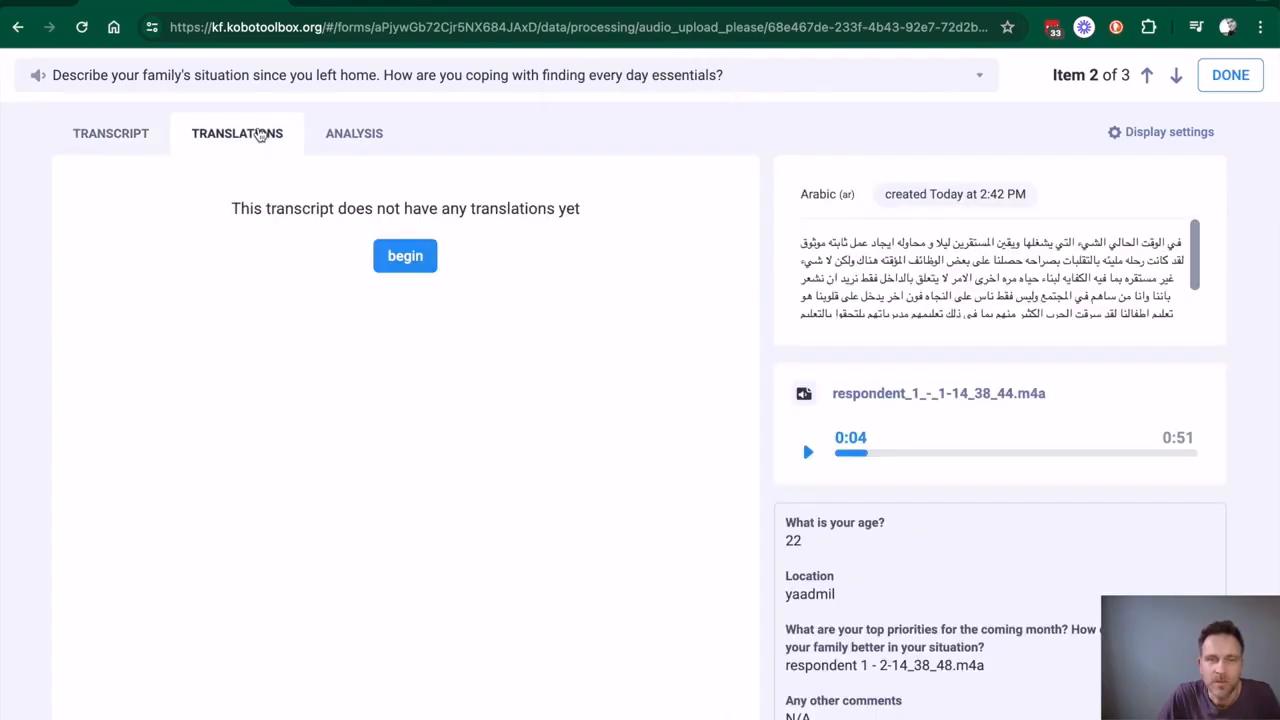
click(400, 257)
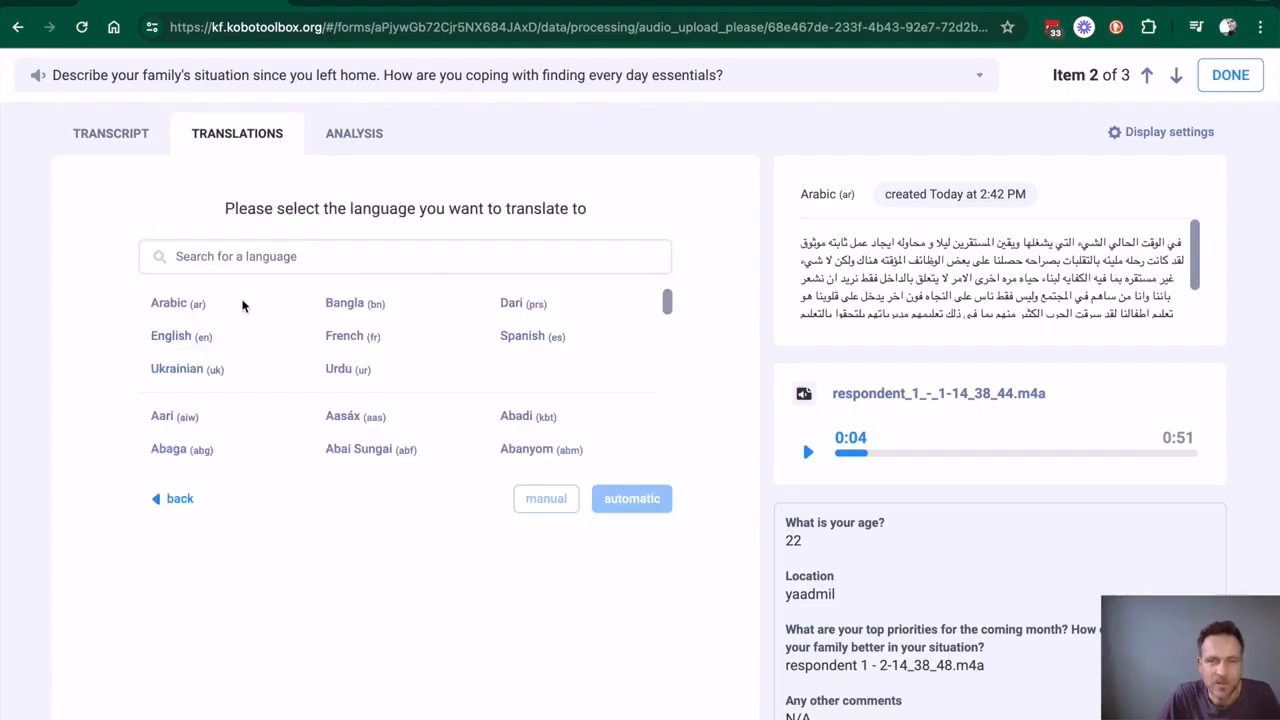
drag(668, 297, 661, 549)
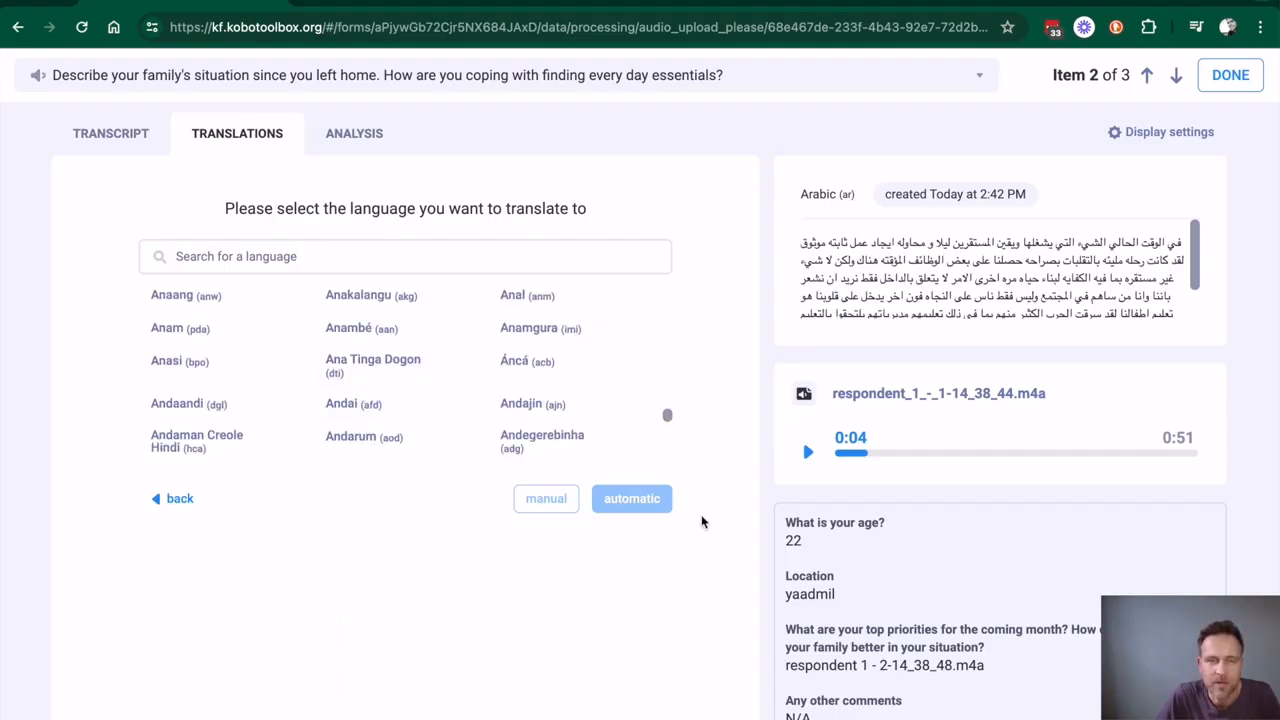
drag(667, 416, 666, 287)
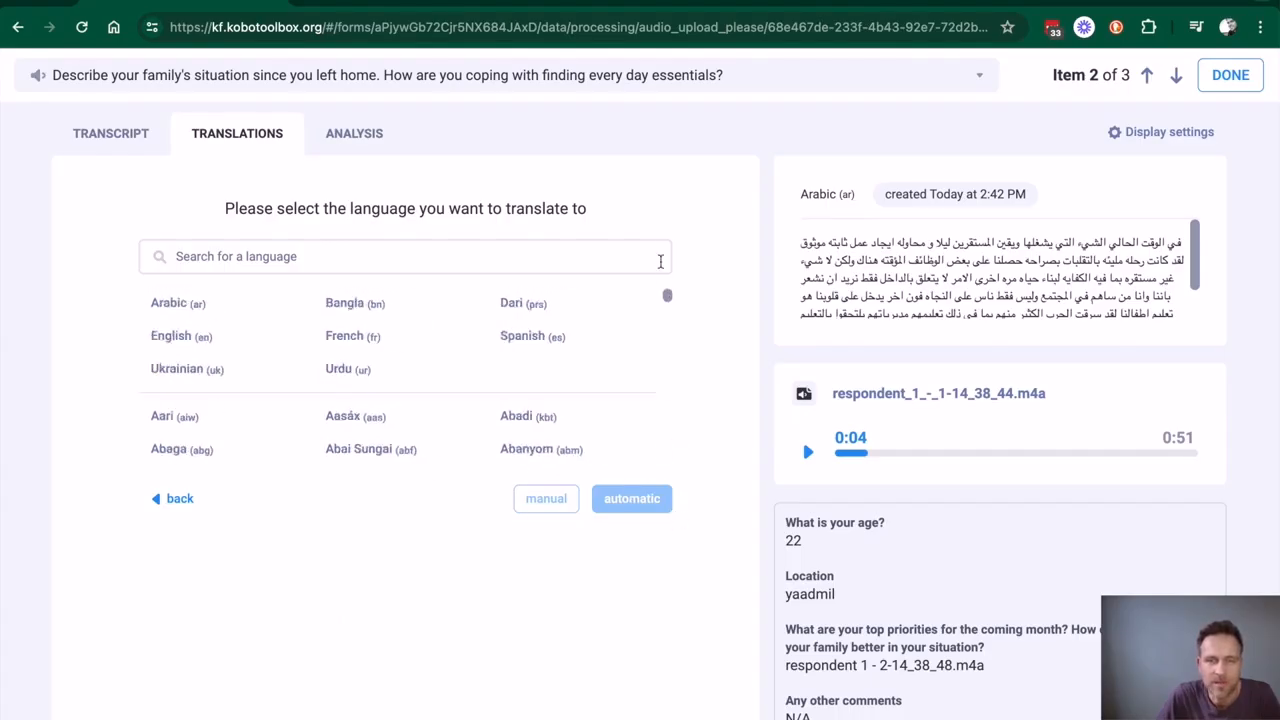
click(182, 337)
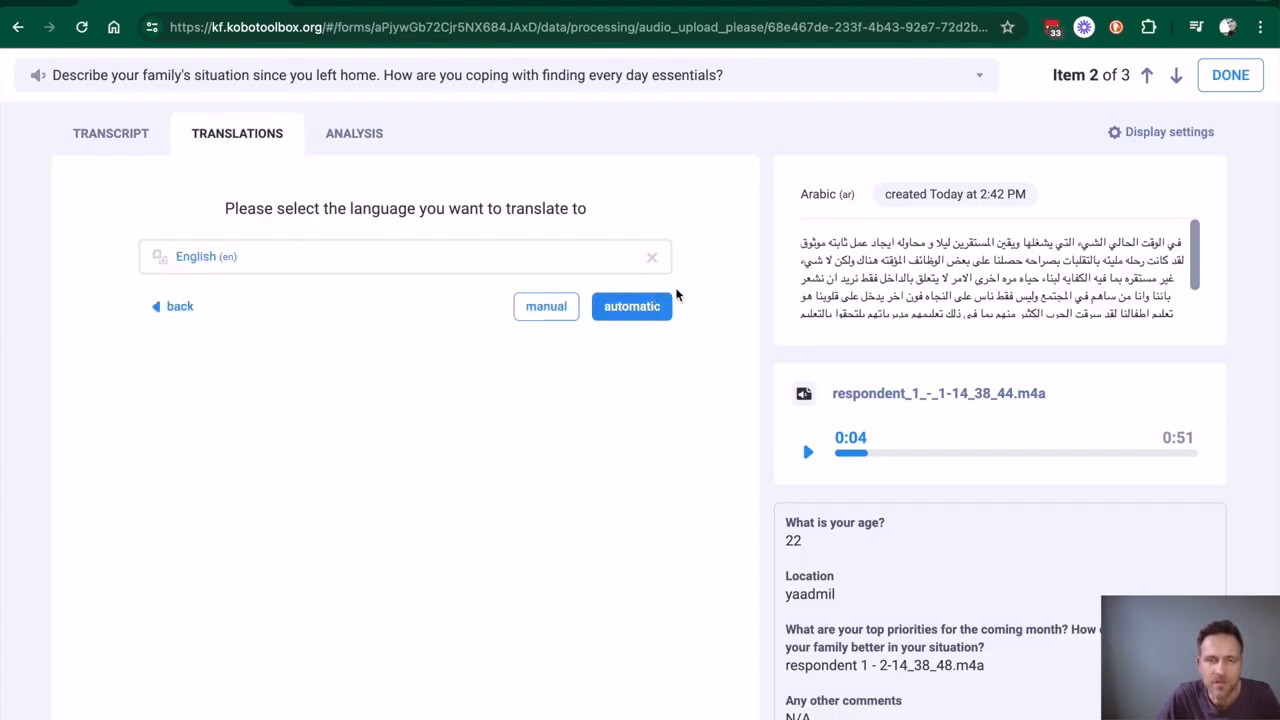
click(648, 308)
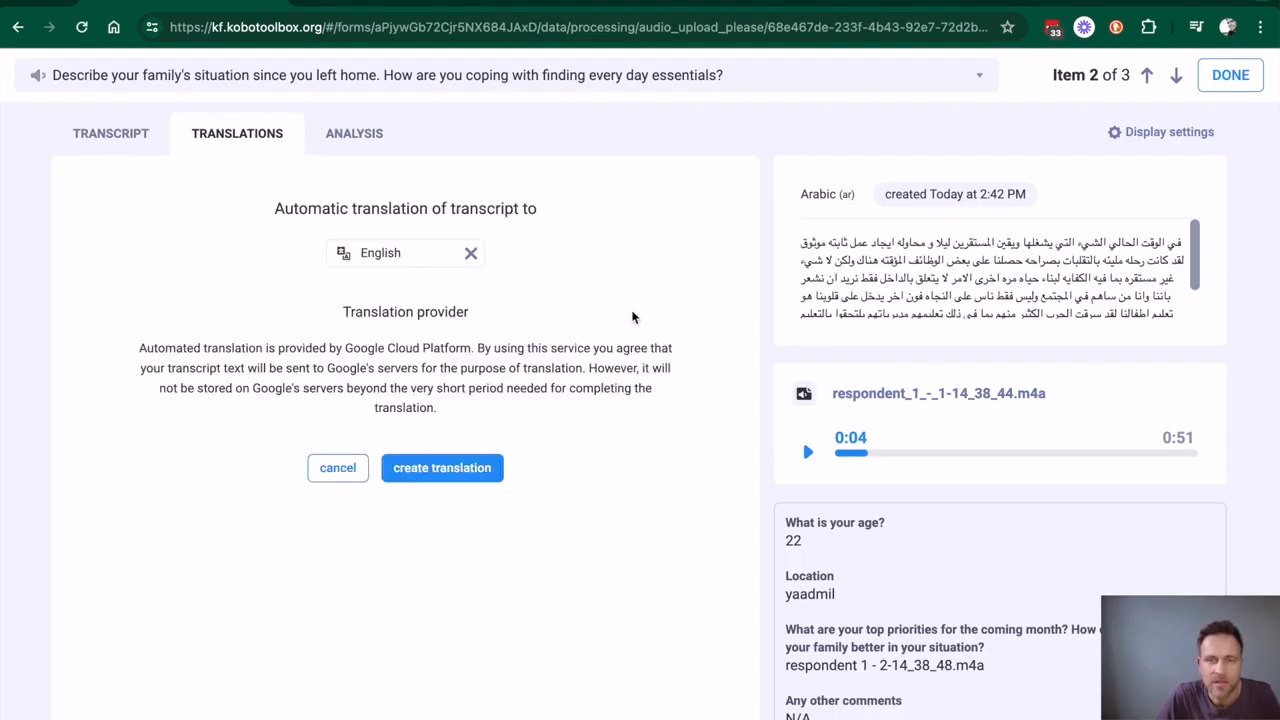
click(428, 470)
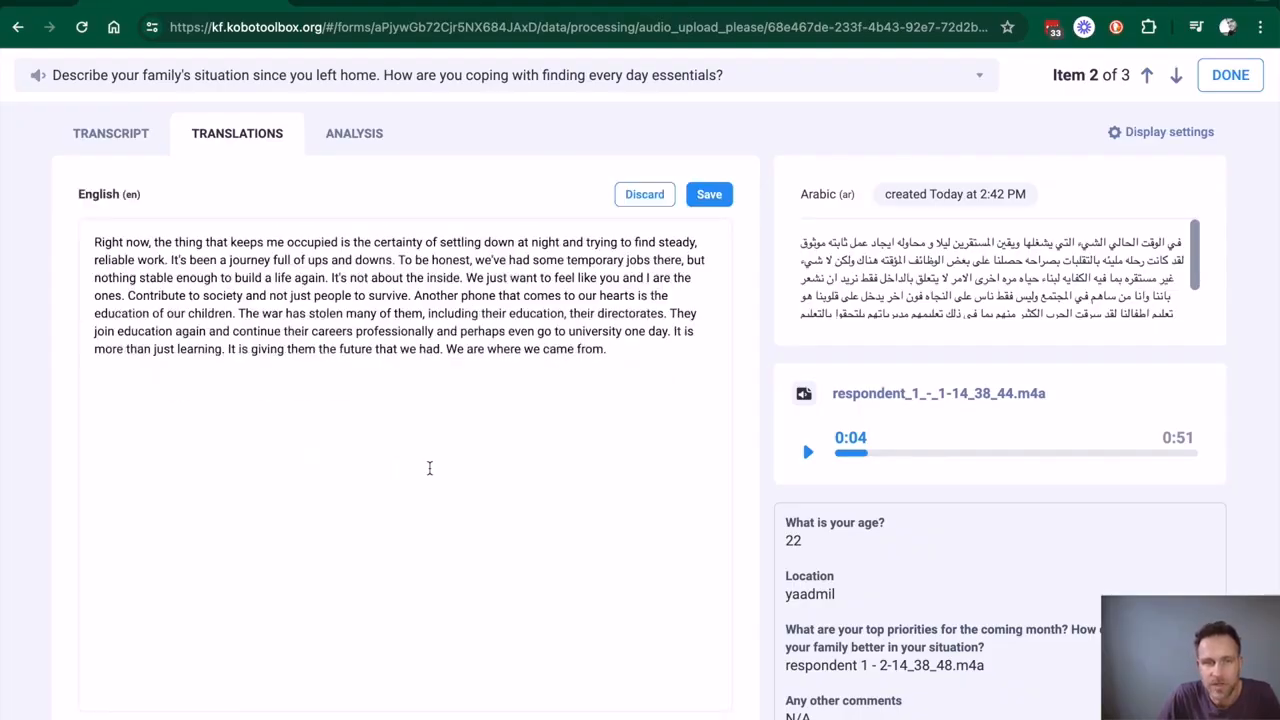
- In the English translation, replace "phone" with "issue", start a new paragraph at "To be honest", and save it
double_click(473, 297)
text(issue)
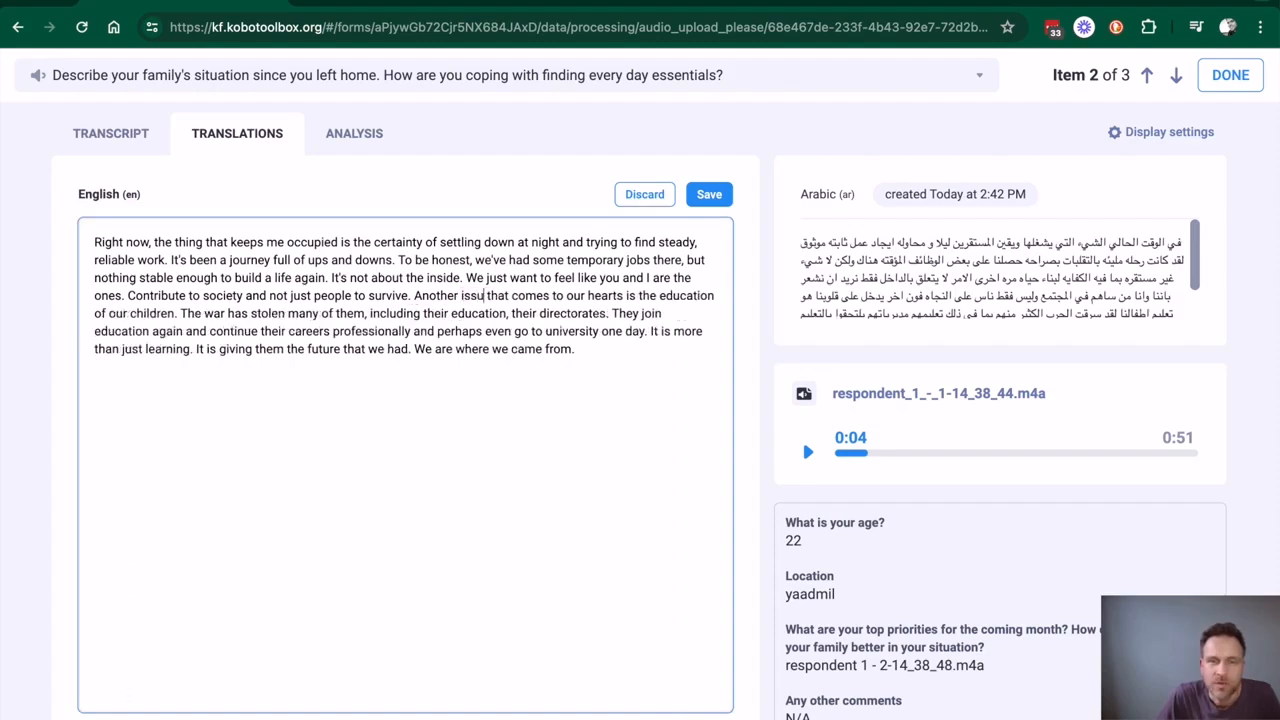
scroll(1021, 262, down, 1)
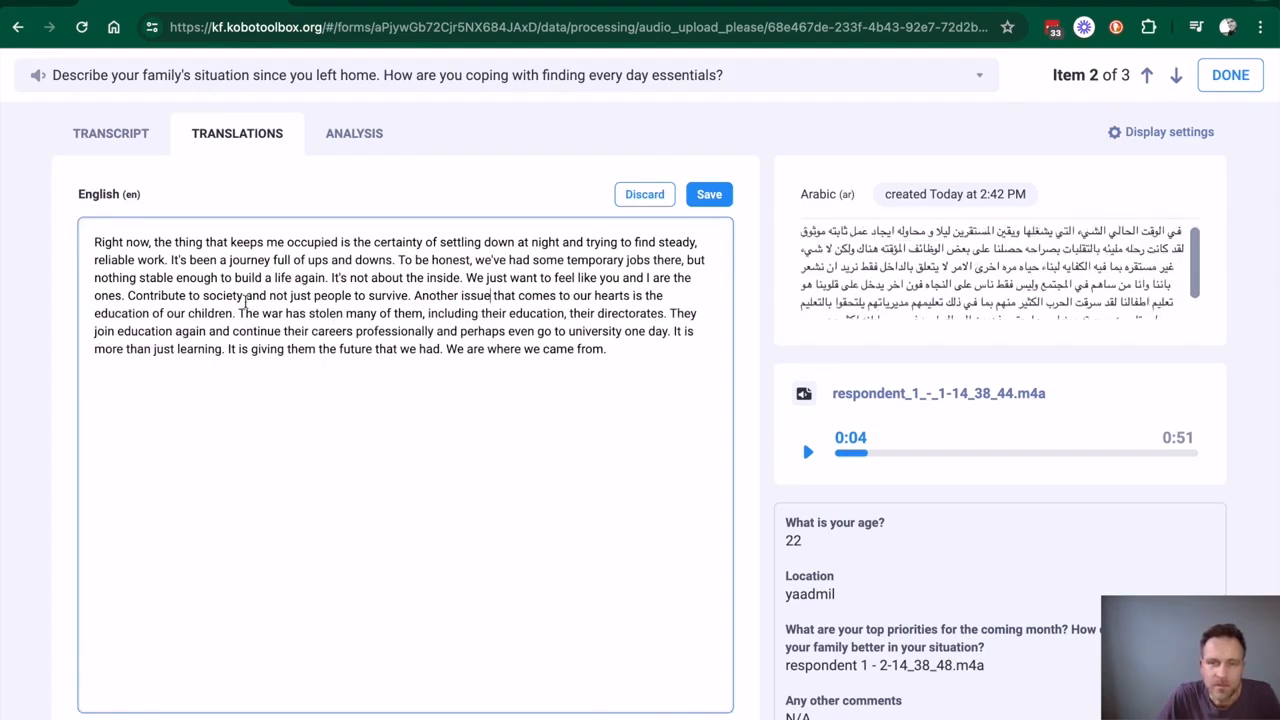
click(398, 259)
key(Return)
key(Return)
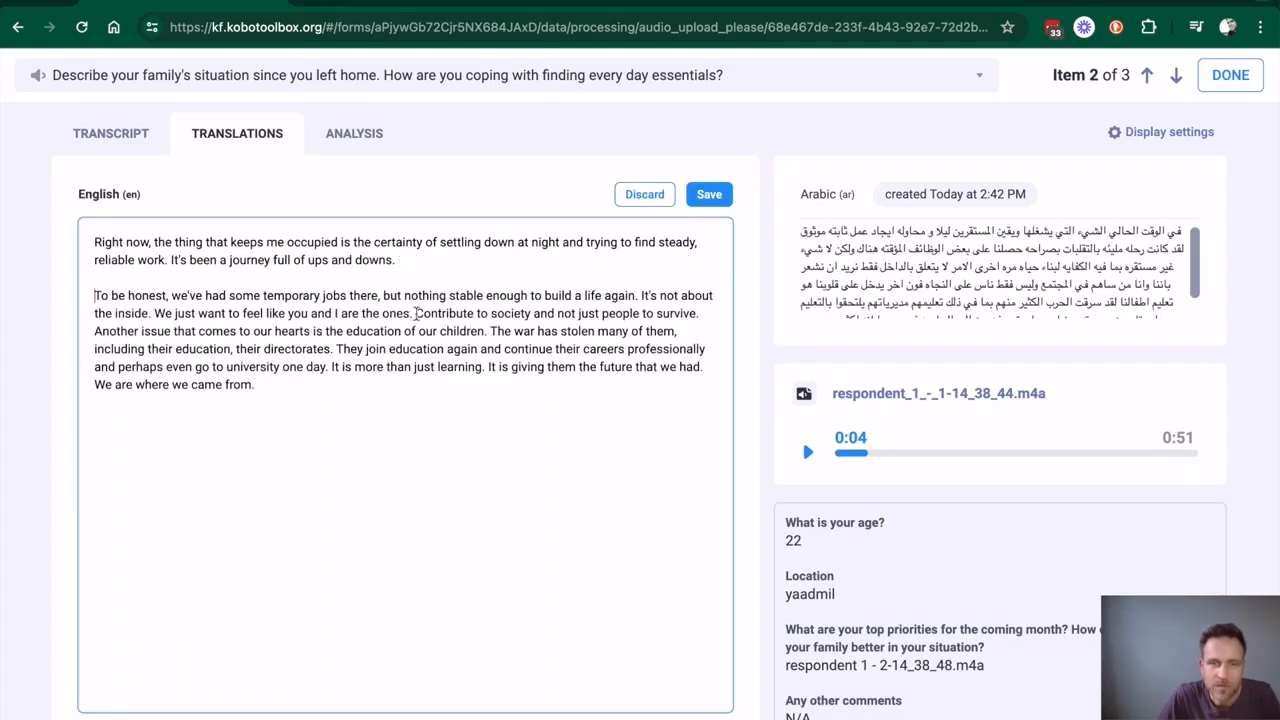
click(707, 194)
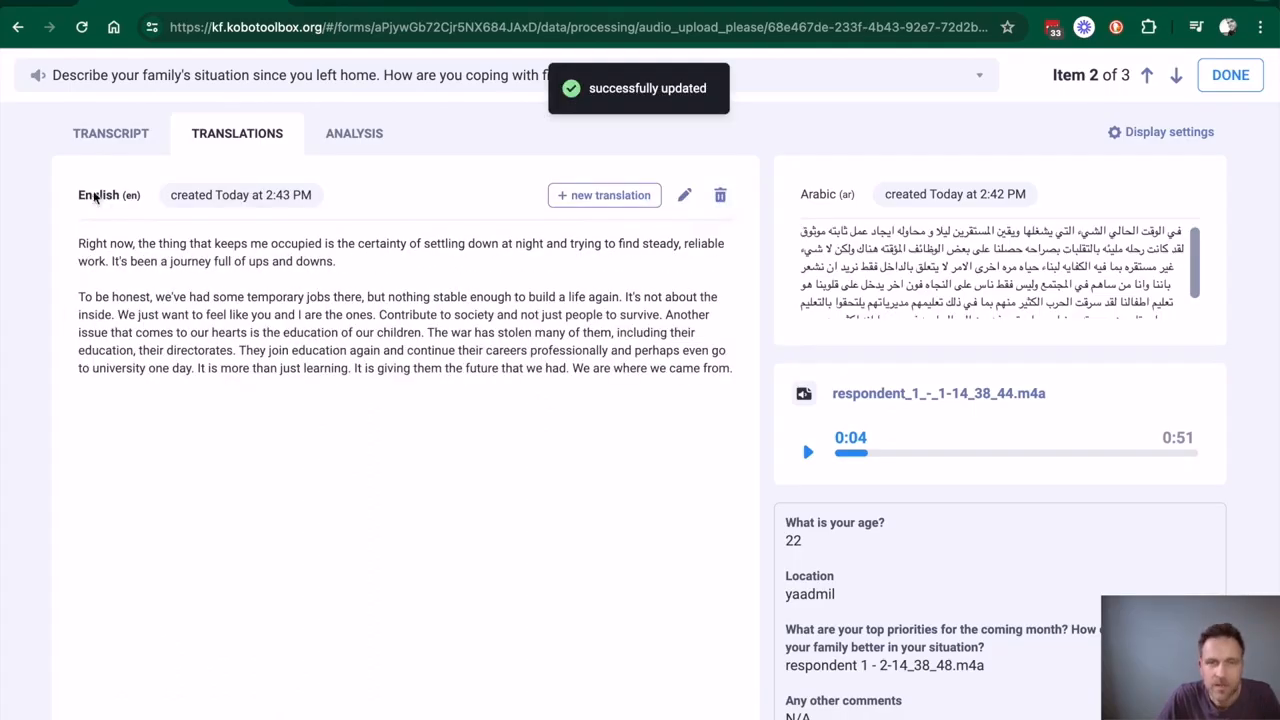
- Look over the languages offered for an additional translation and return to the English translation
click(600, 194)
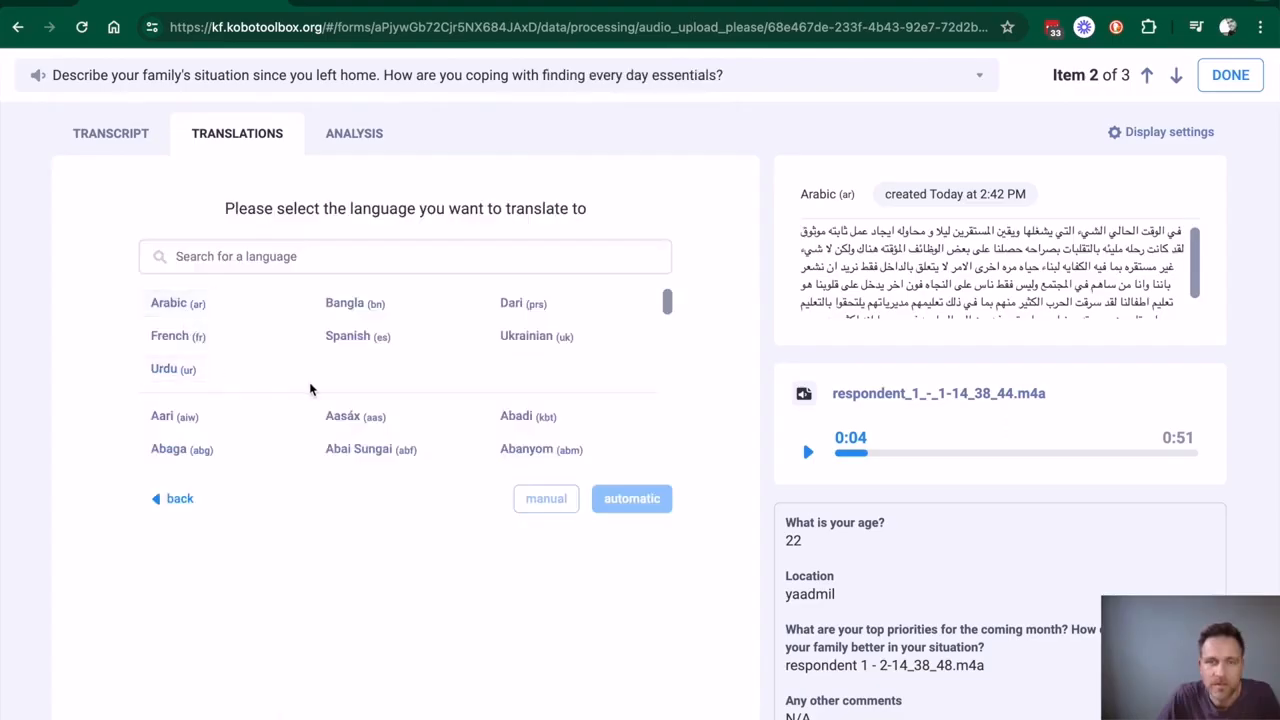
scroll(310, 389, down, 2)
scroll(310, 389, up, 2)
click(188, 502)
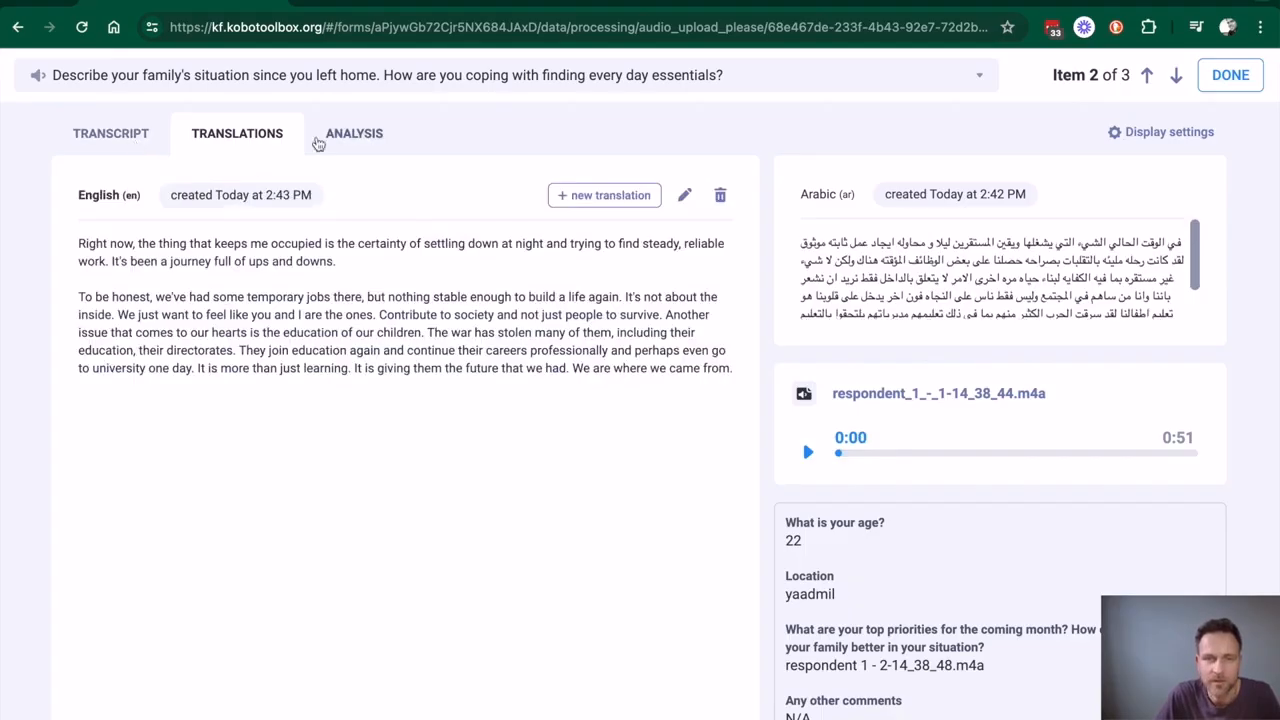
- Add an analysis note reading "Read the transcript carefully to respond to the following questions."
click(374, 140)
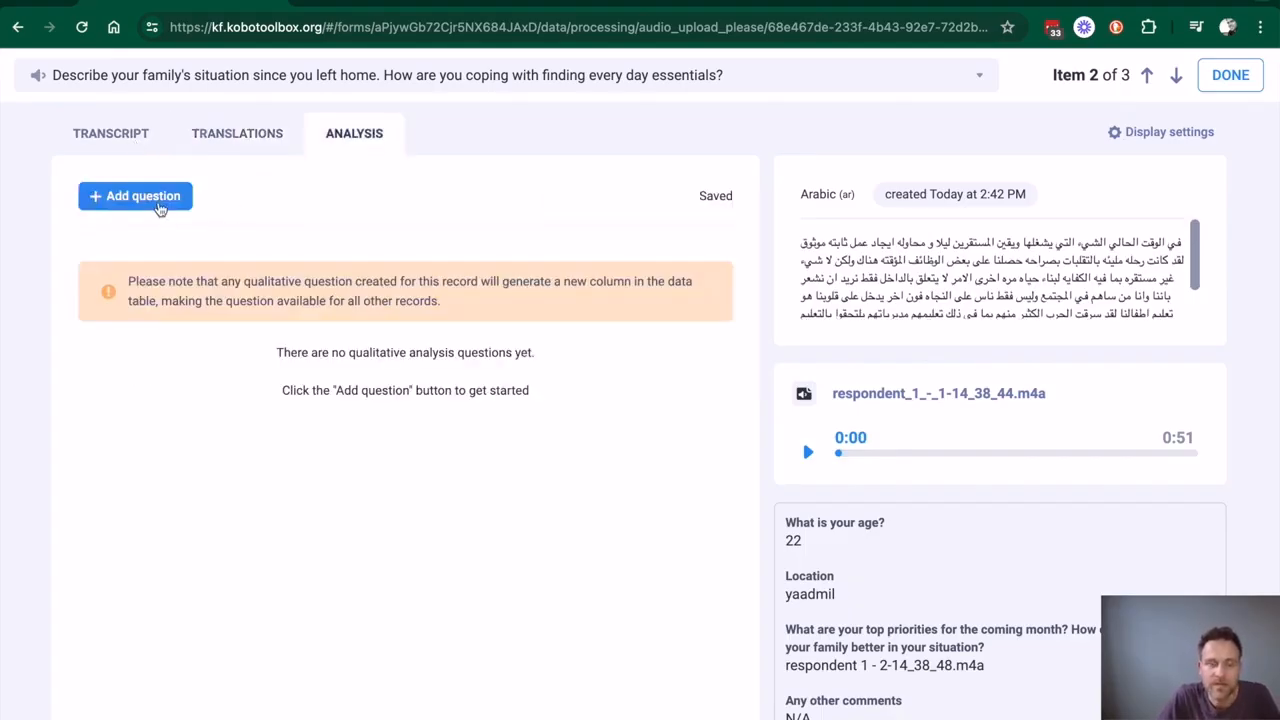
click(157, 204)
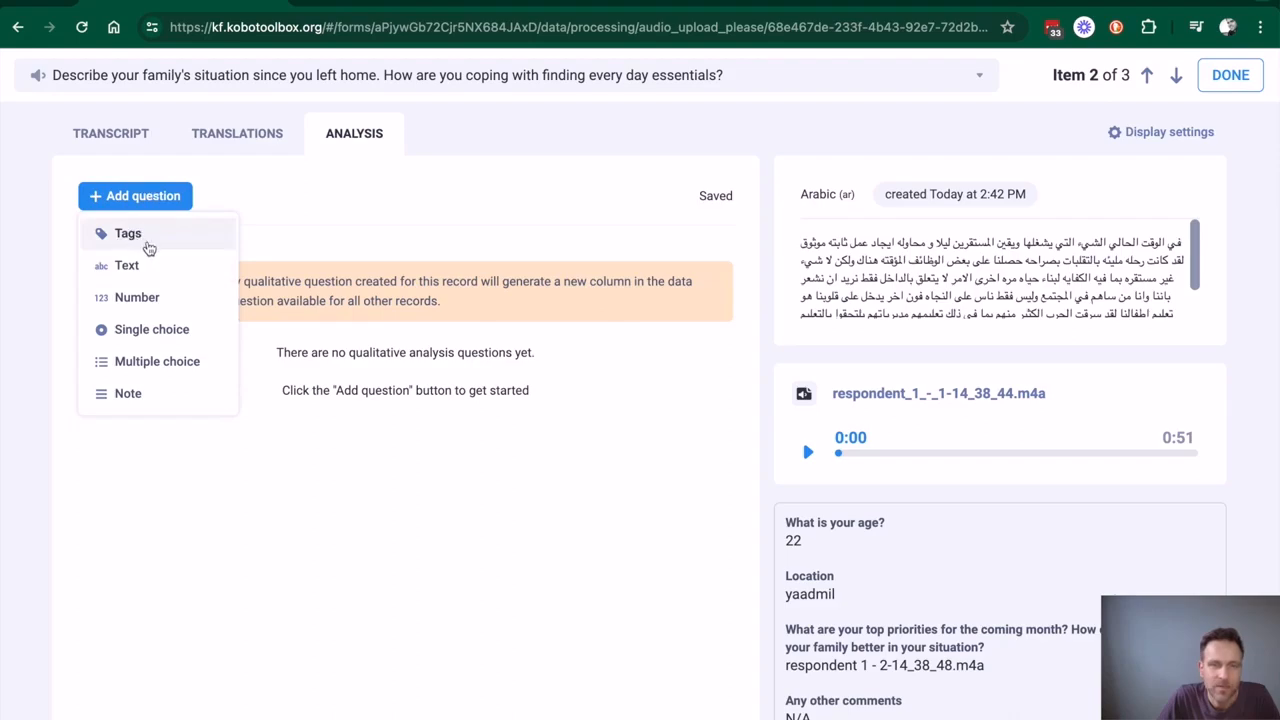
click(124, 395)
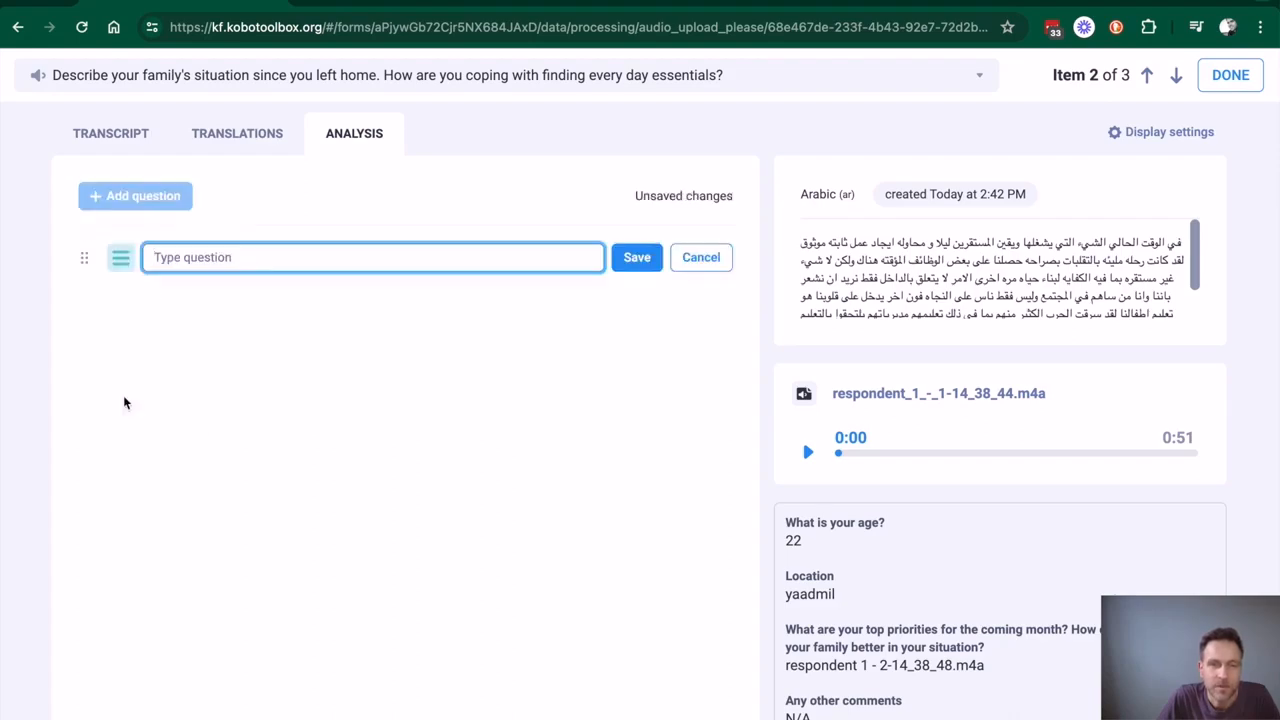
text(Read the transcript carefully)
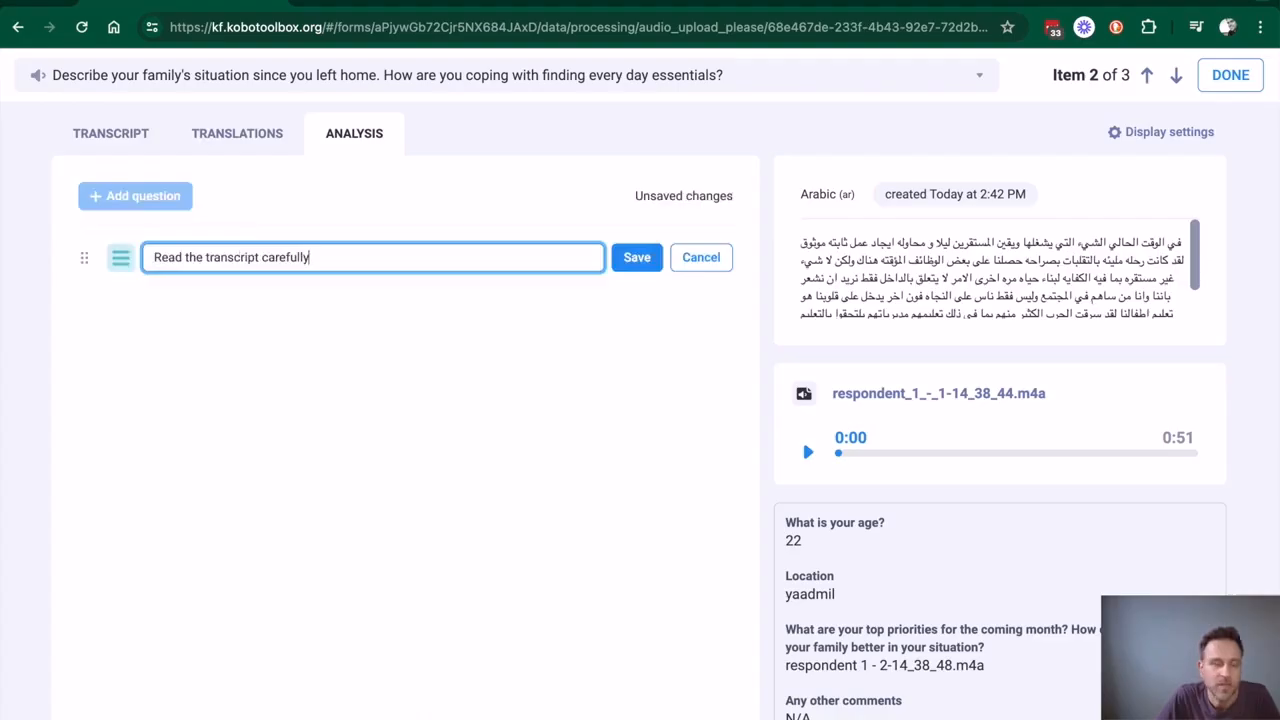
text( to respond to the following questions.)
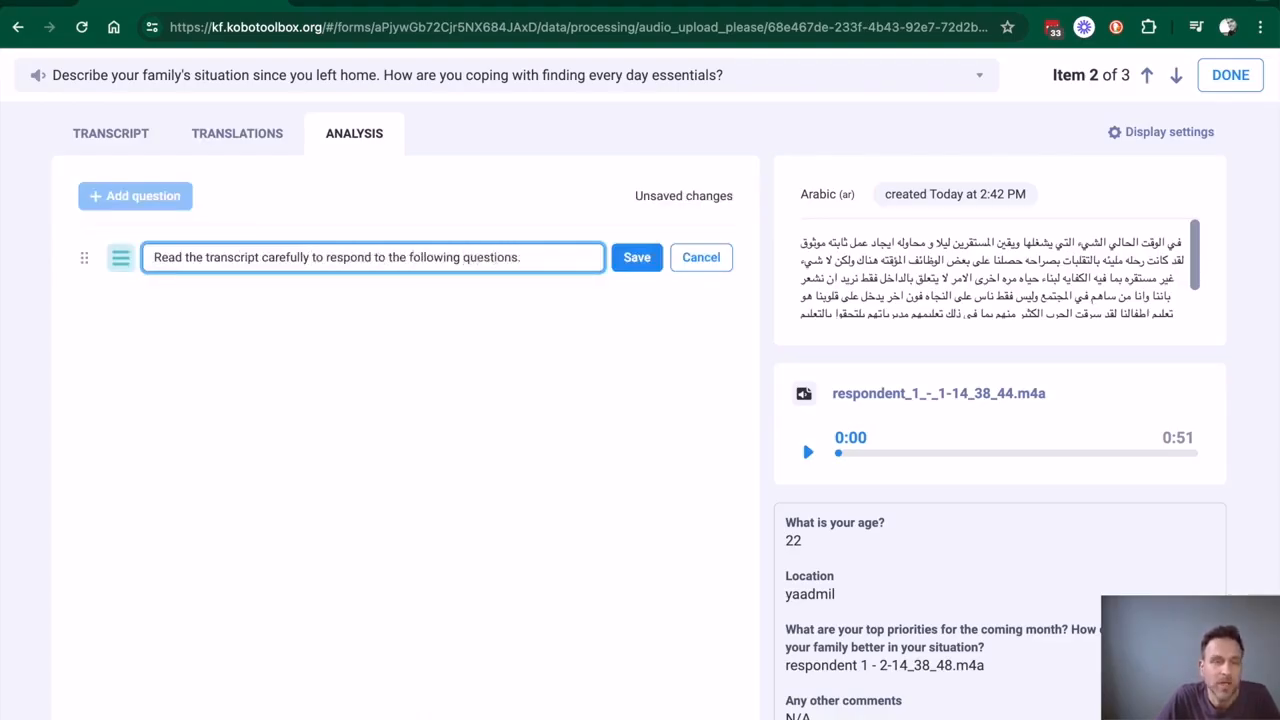
key(Return)
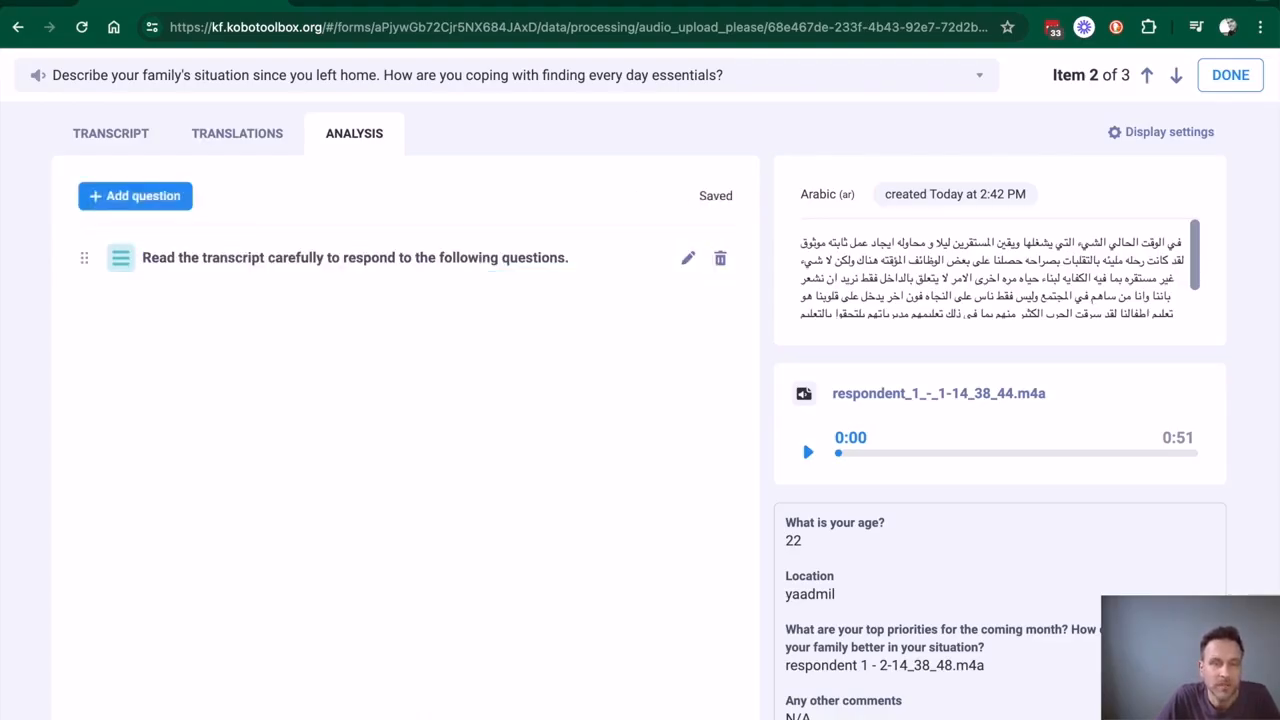
- Add a text analysis question reading "Quickly summarize the response in 10 words or less."
click(100, 205)
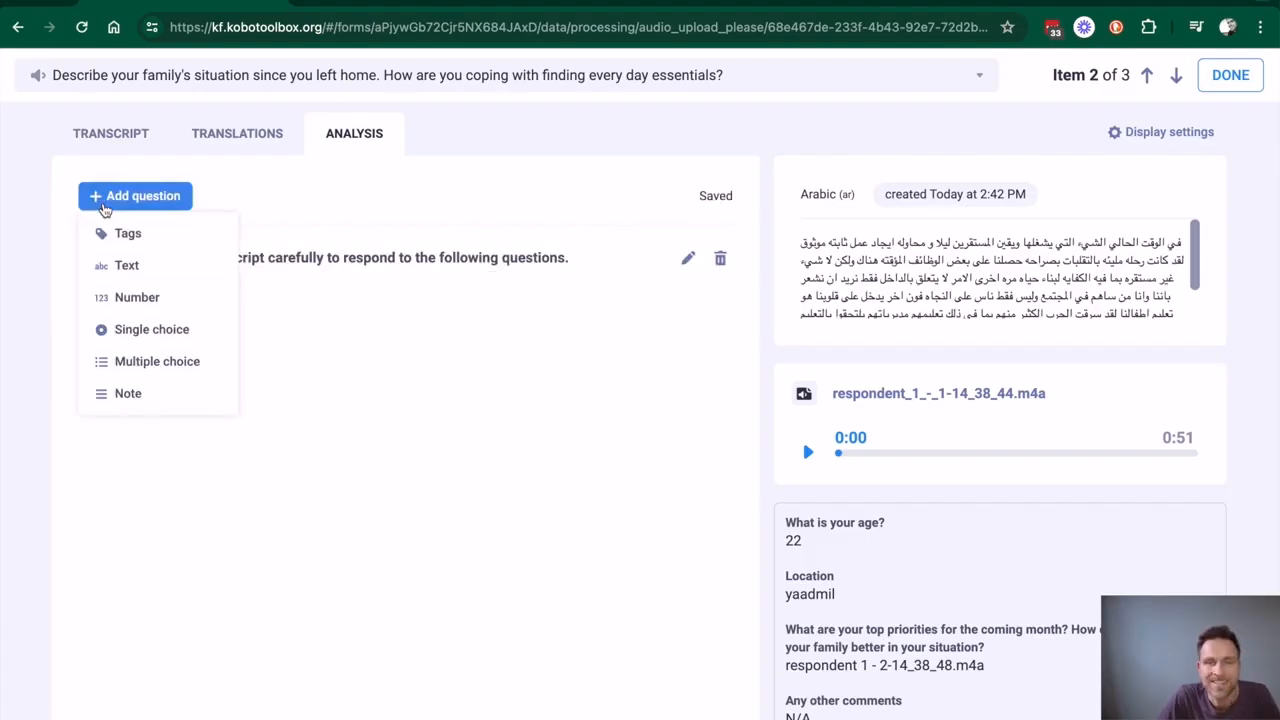
click(161, 271)
text(Qui)
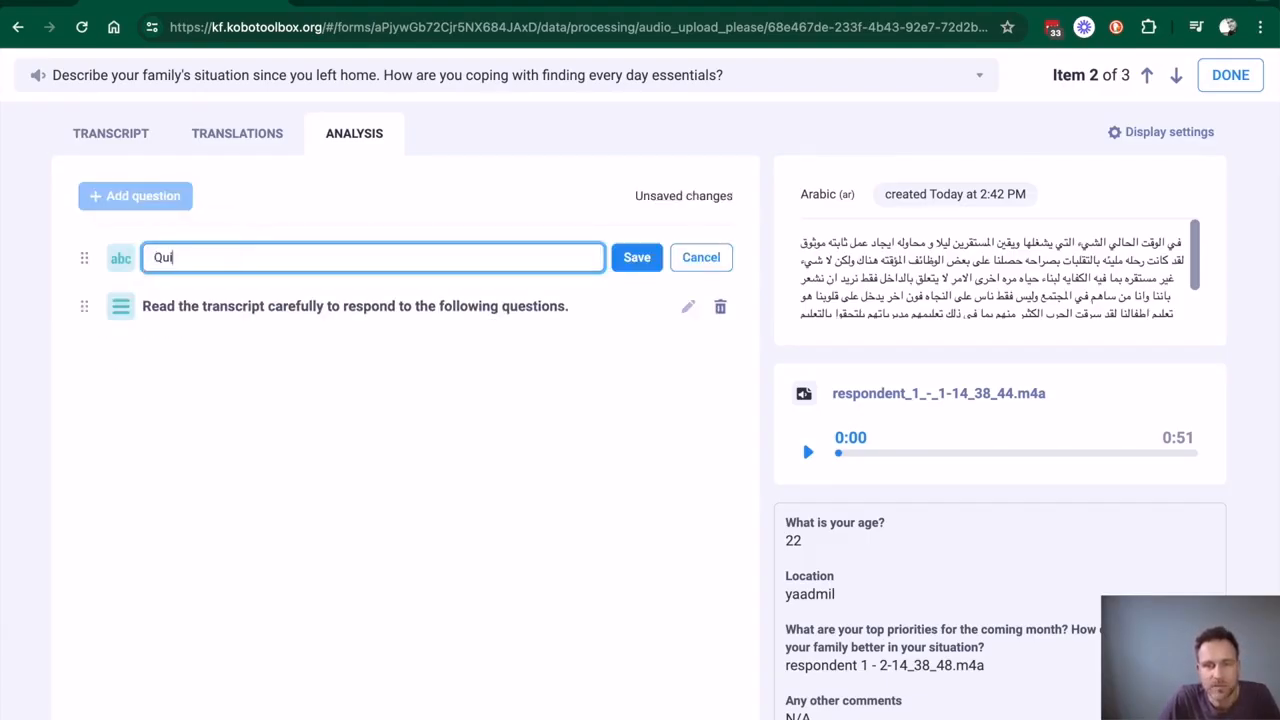
text(ckly summarize the response in 10 words)
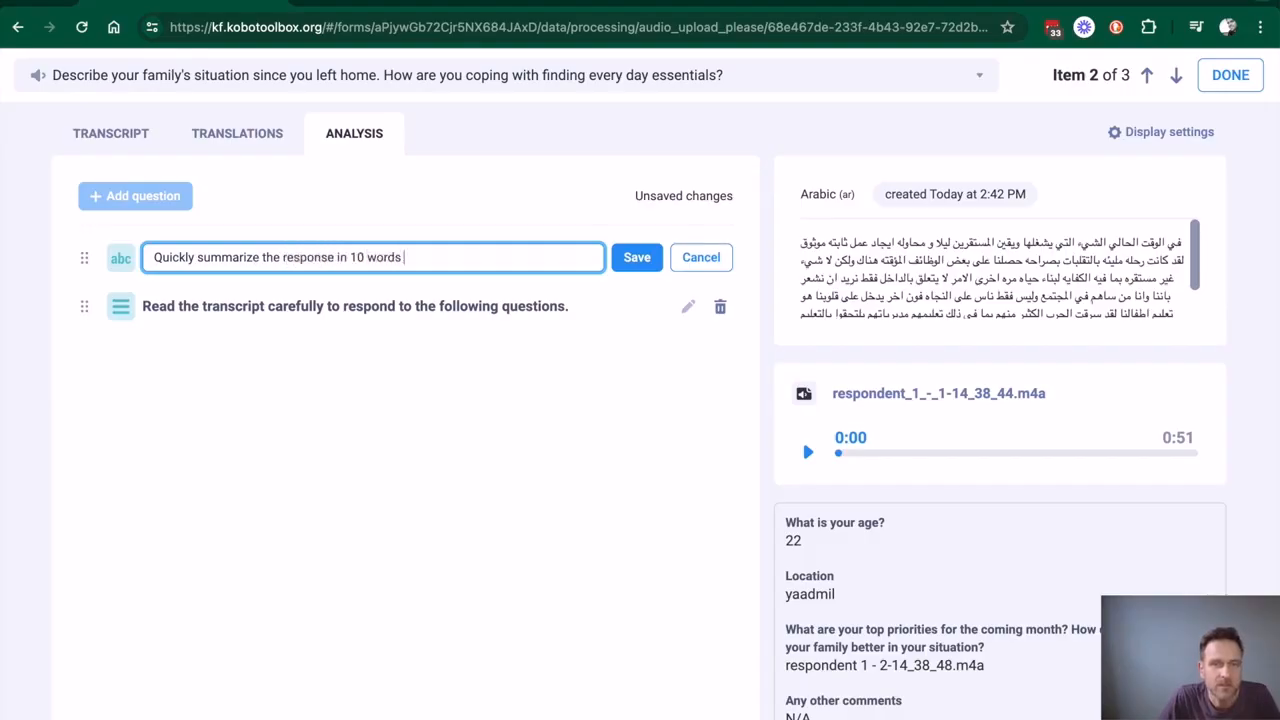
text( or less.)
key(Return)
- Add a multiple choice question "Which of the following themes came up during the response?" with options education, protection, health and food security
click(110, 196)
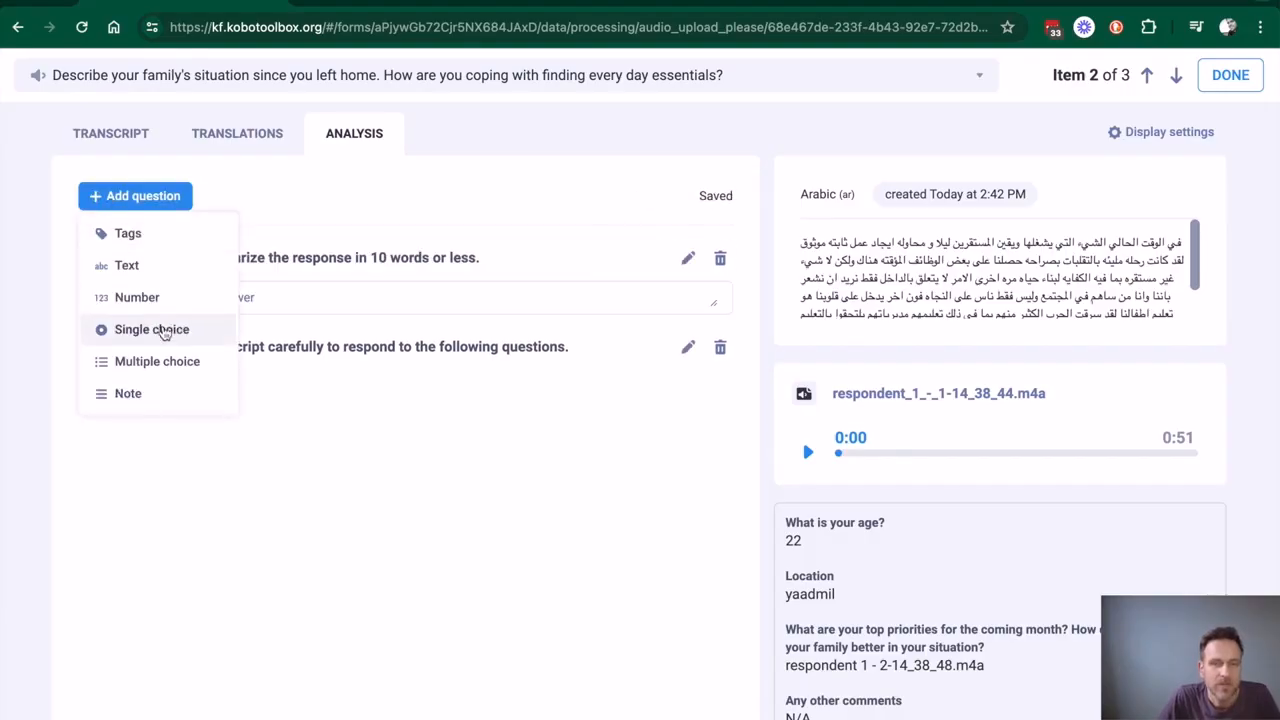
click(157, 361)
text(Which of the following themes cam)
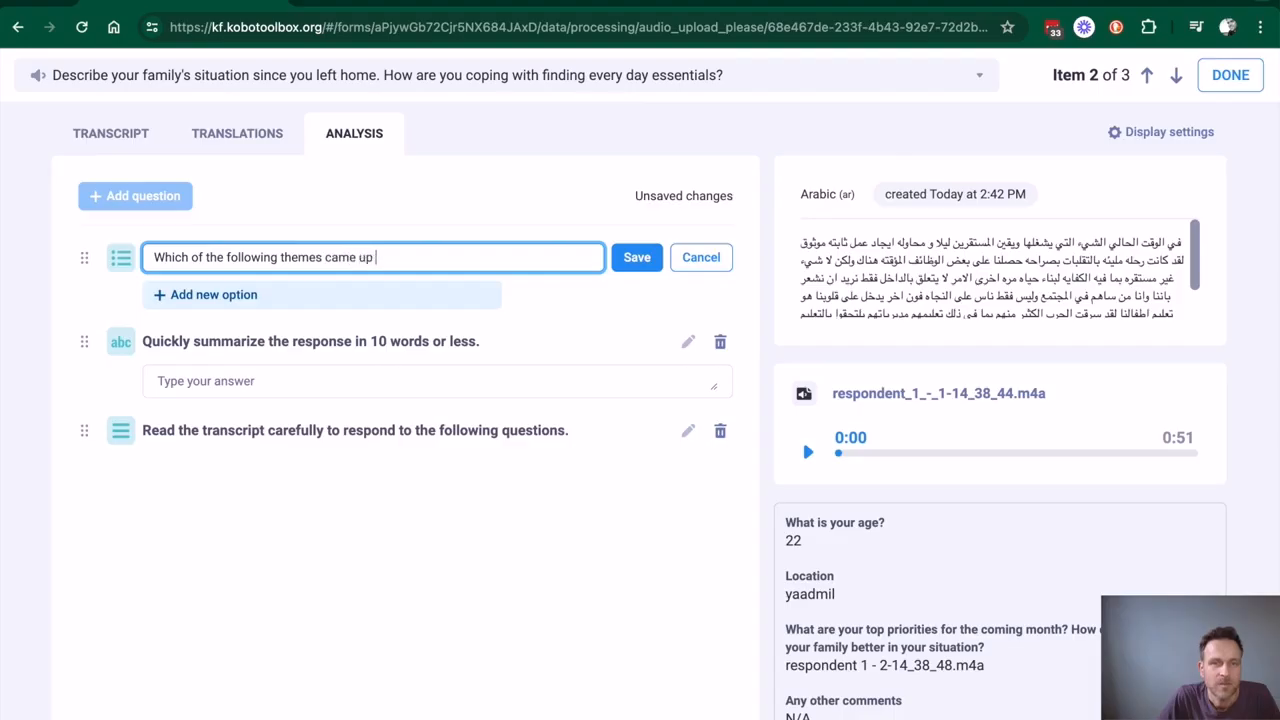
text(e up)
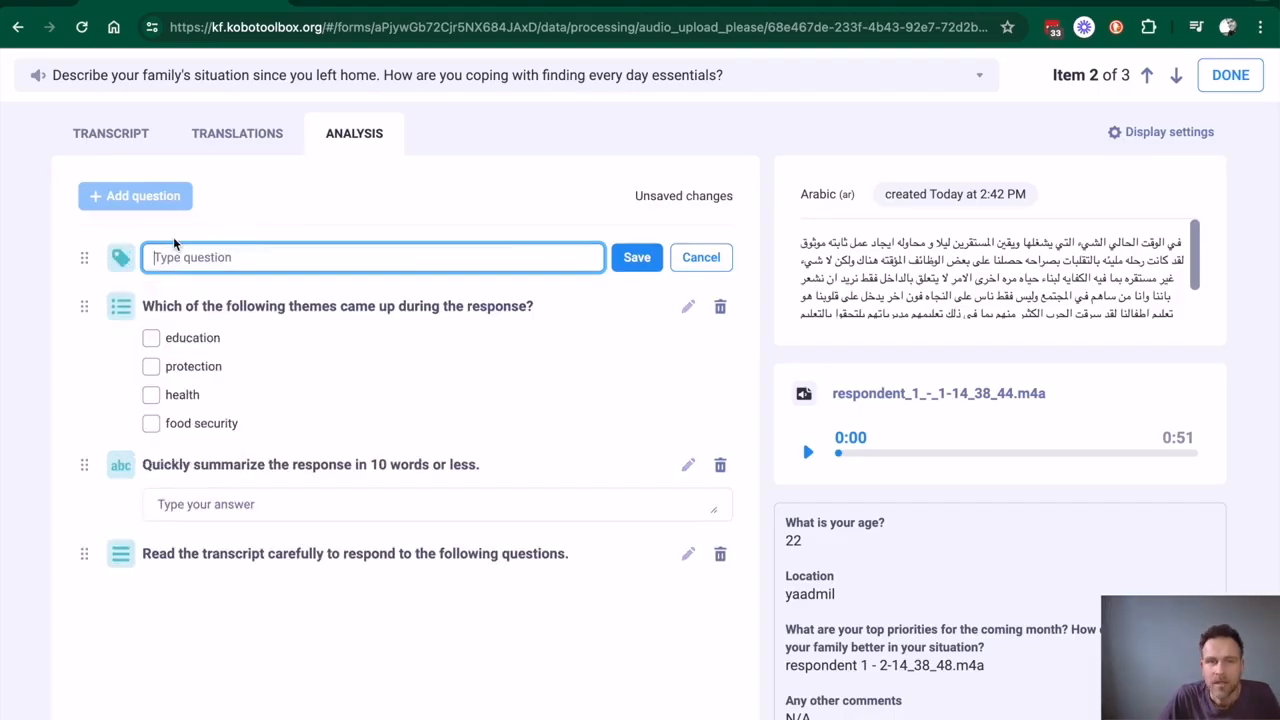
- Add a tags question reading "Add any tags or themes that were mentioned that relate to economic opportunities." and save it
text(Add )
text(any tags or theme)
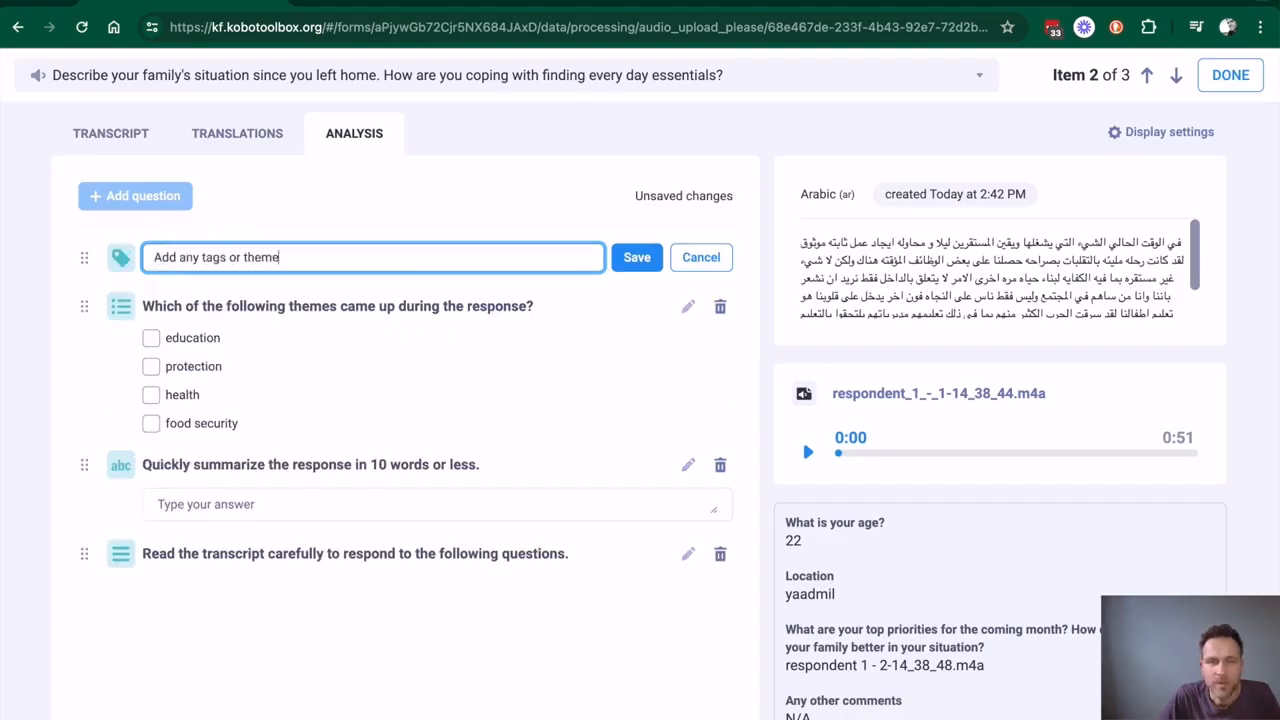
text(s that were mentioned that relate to)
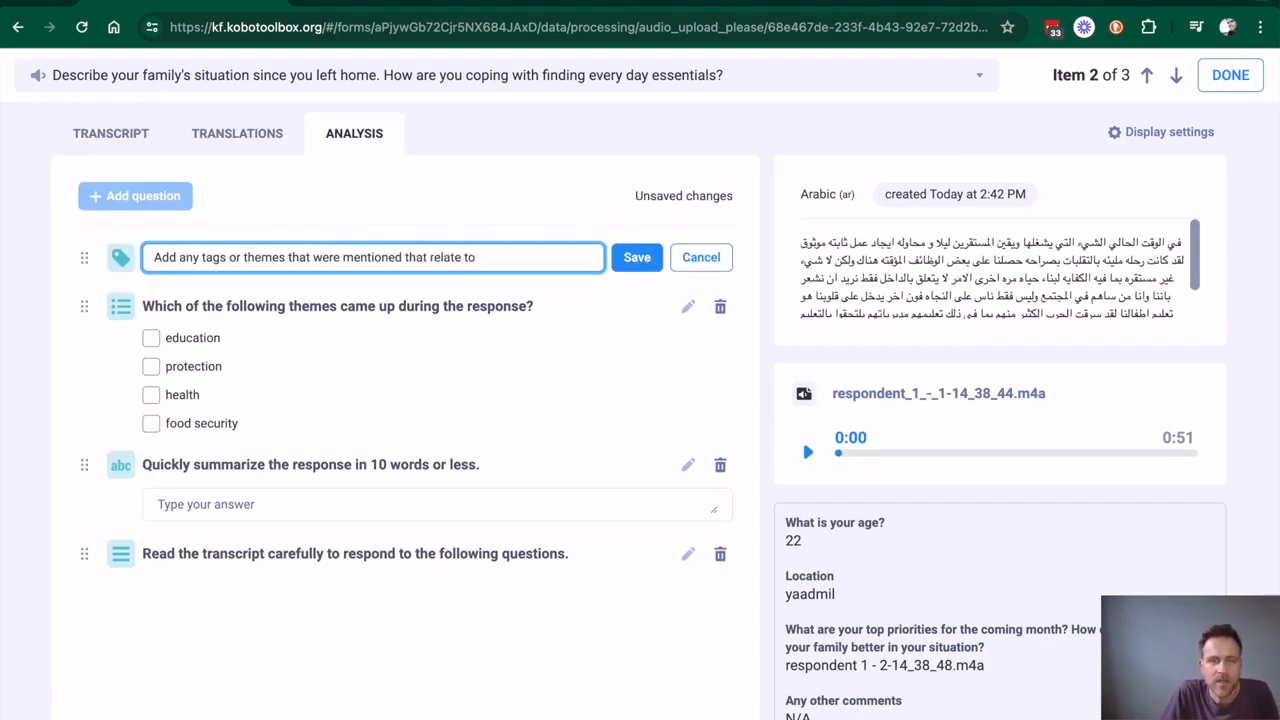
text( economic opportunities.)
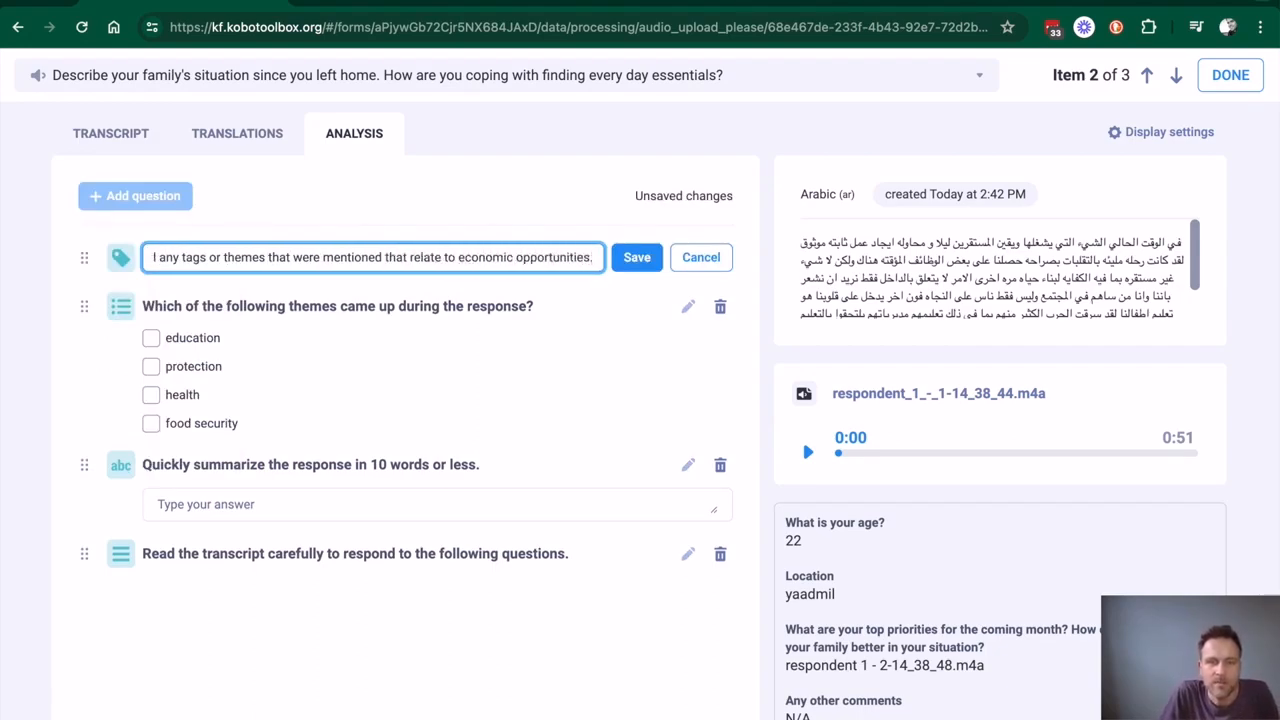
click(633, 257)
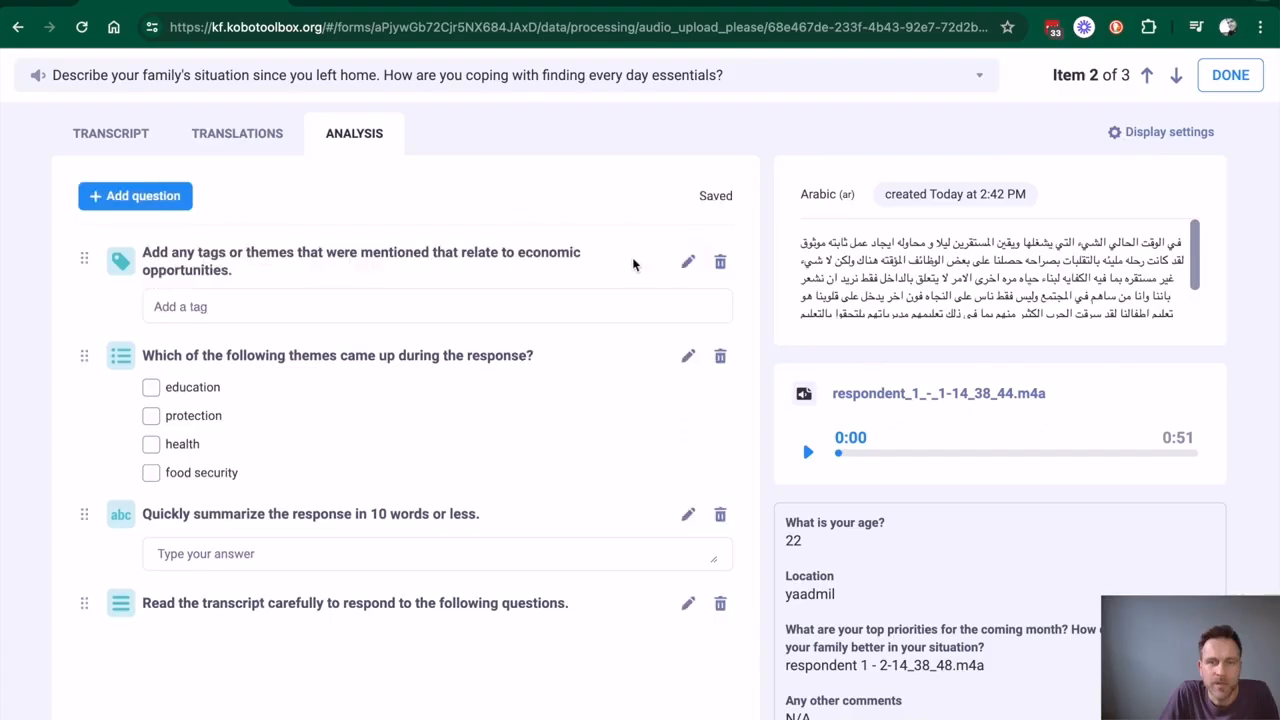
- Move the transcript reading note above all other analysis questions, then check the question list on the previous record and return to this one
drag(84, 603, 84, 257)
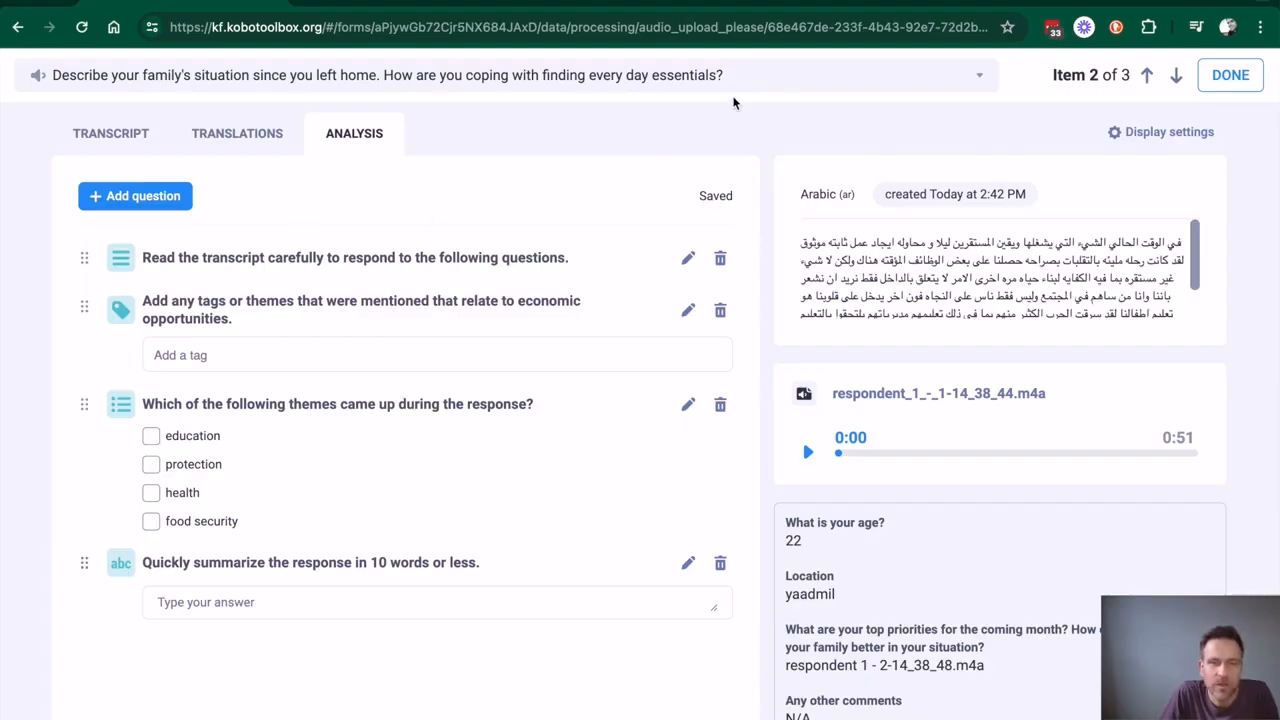
click(1148, 77)
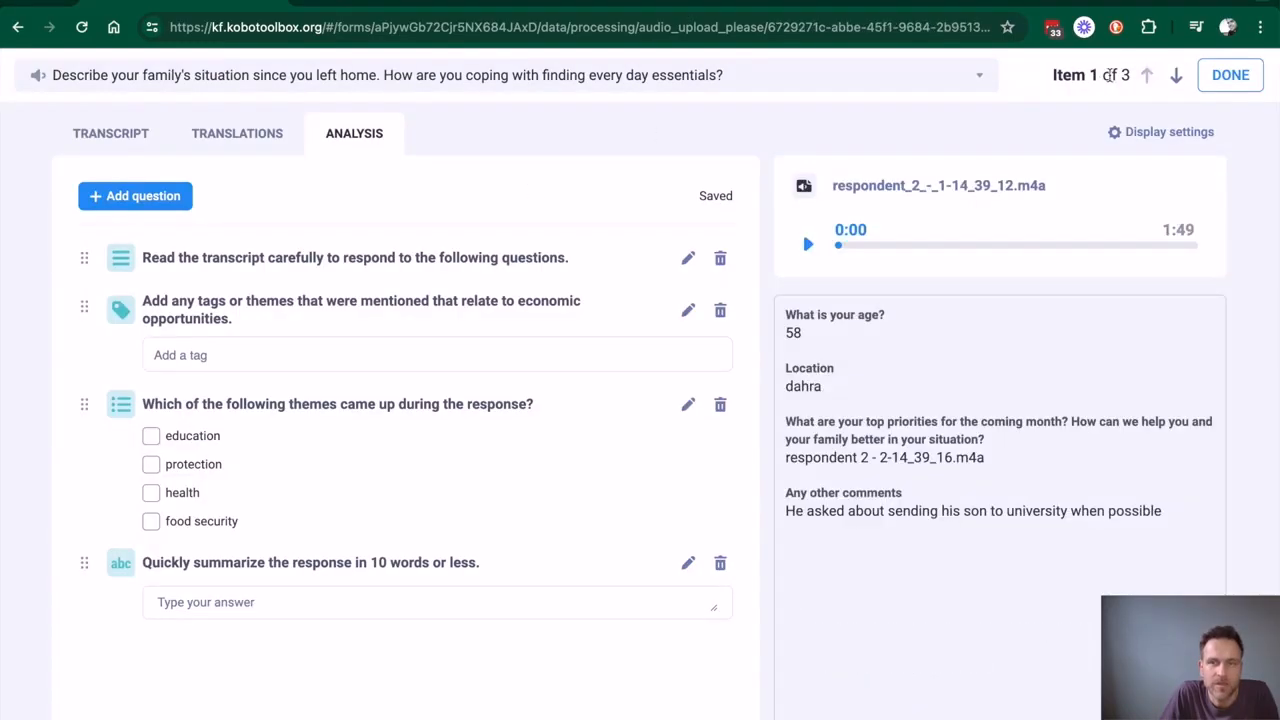
click(1177, 78)
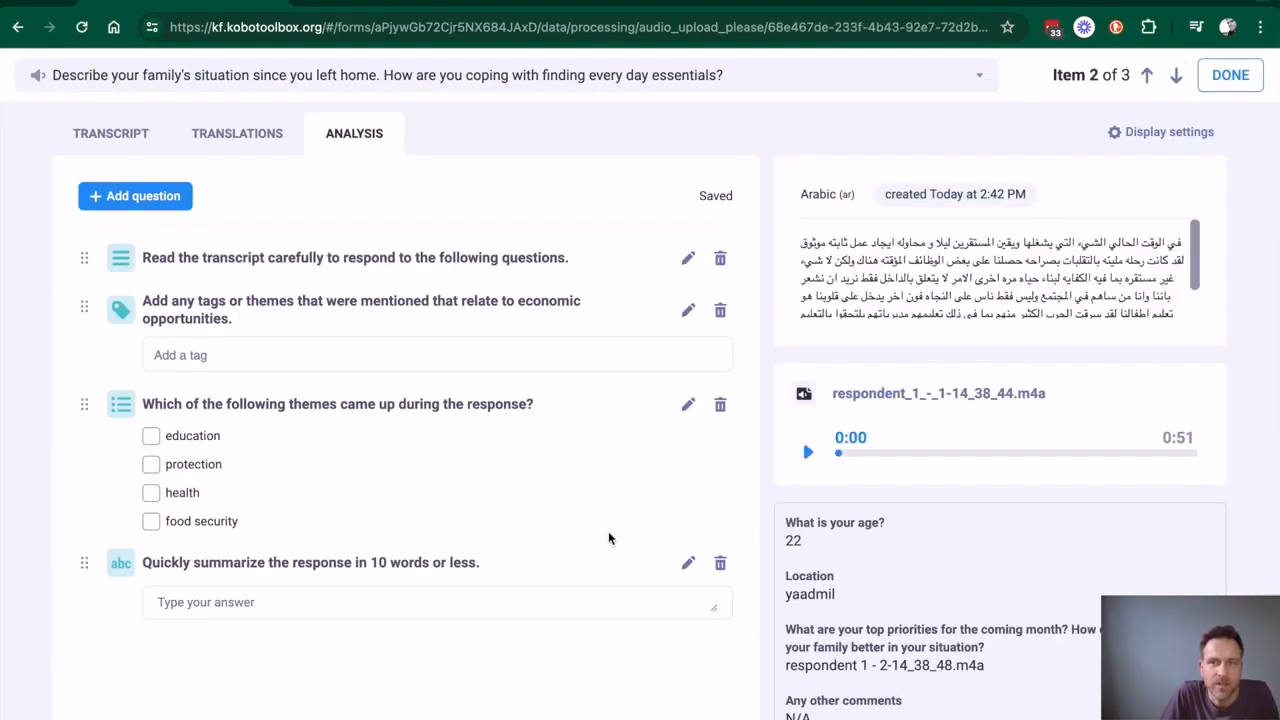
- Customize the analysis side display to show only the English translation, hiding the audio file, submission data and Arabic transcript
click(1133, 133)
click(425, 345)
click(425, 395)
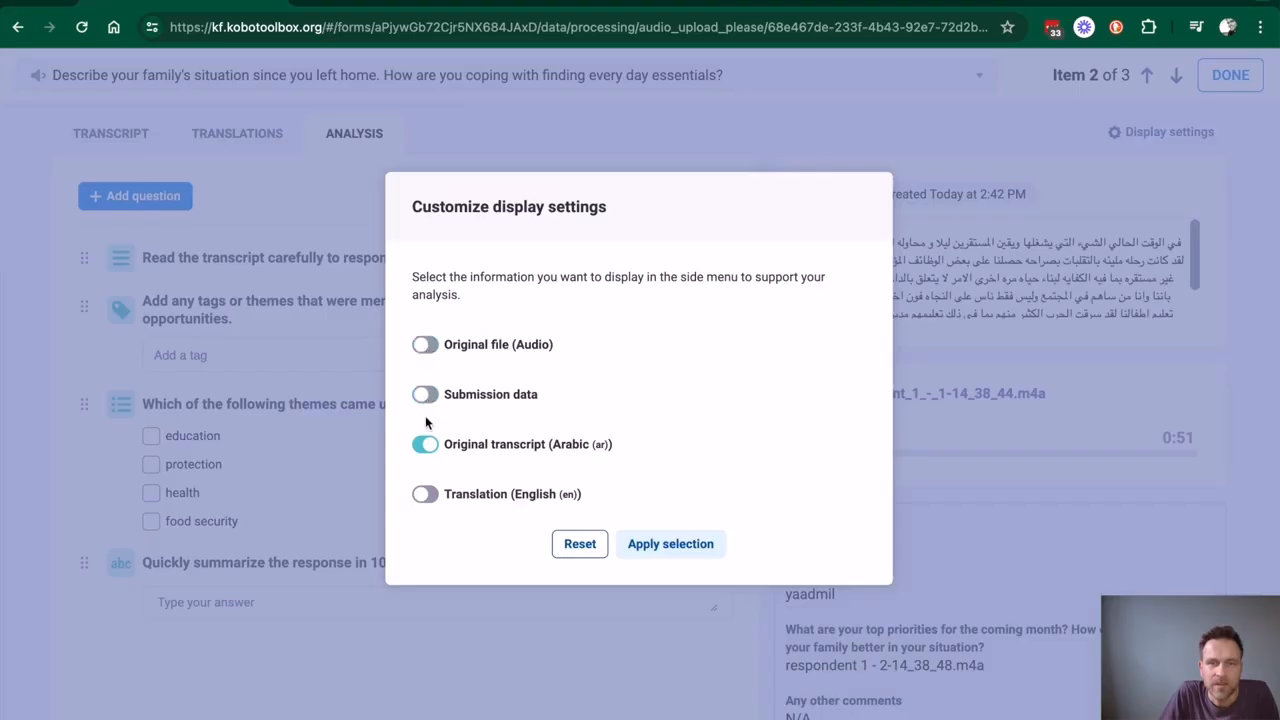
click(427, 446)
click(425, 494)
click(633, 544)
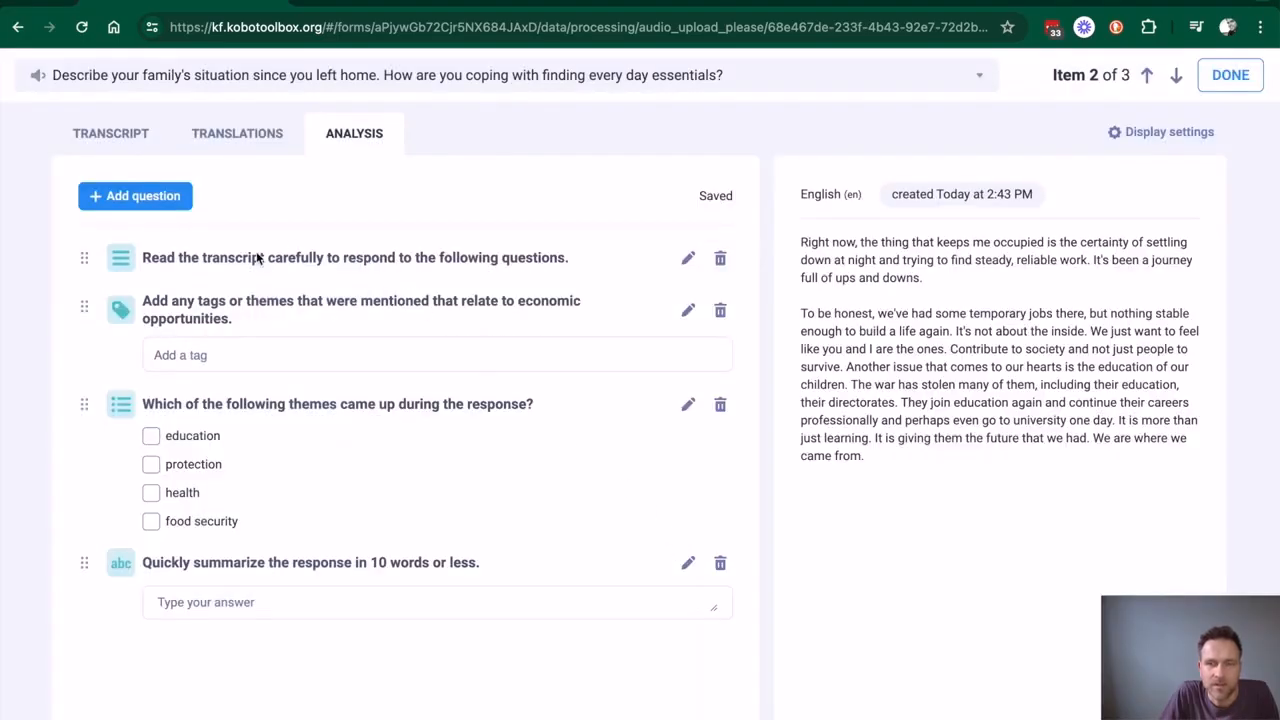
- Select education as the theme and enter the summary "Respondent is worried about finding a stable job, having education for children."
click(151, 436)
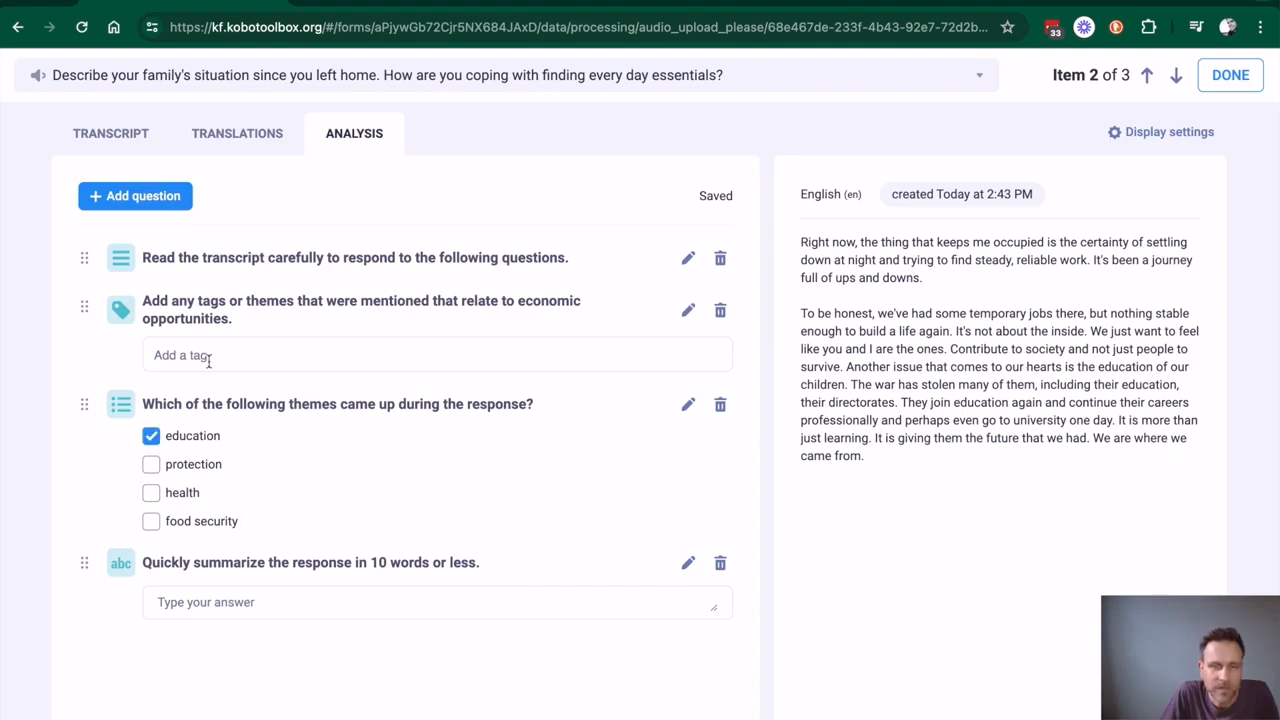
click(400, 602)
text(R)
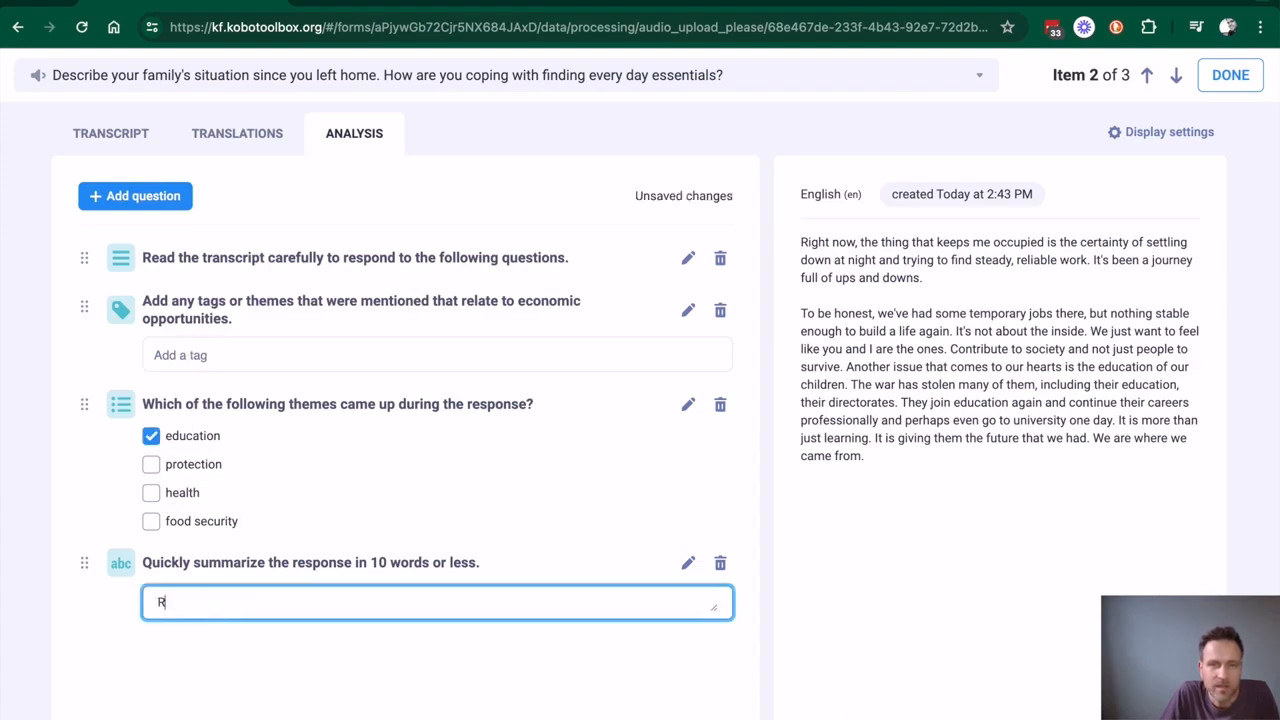
text(espondent is worried about findin)
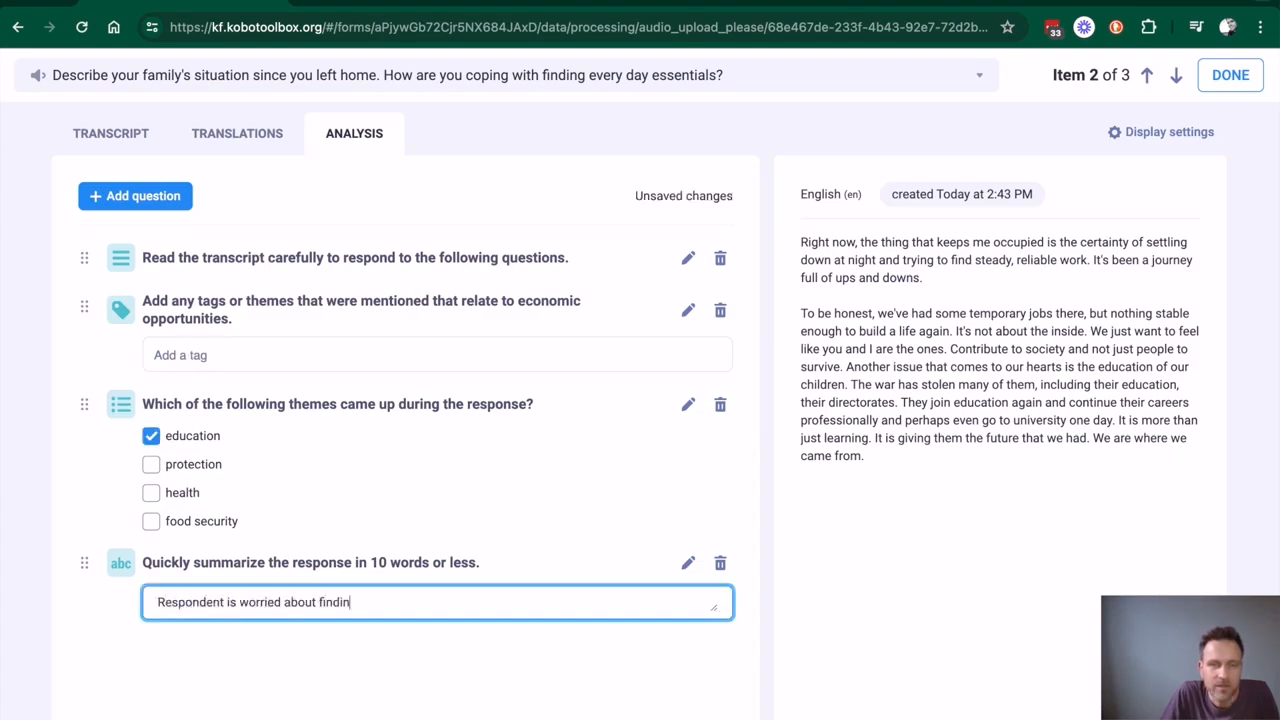
text(g a stable job)
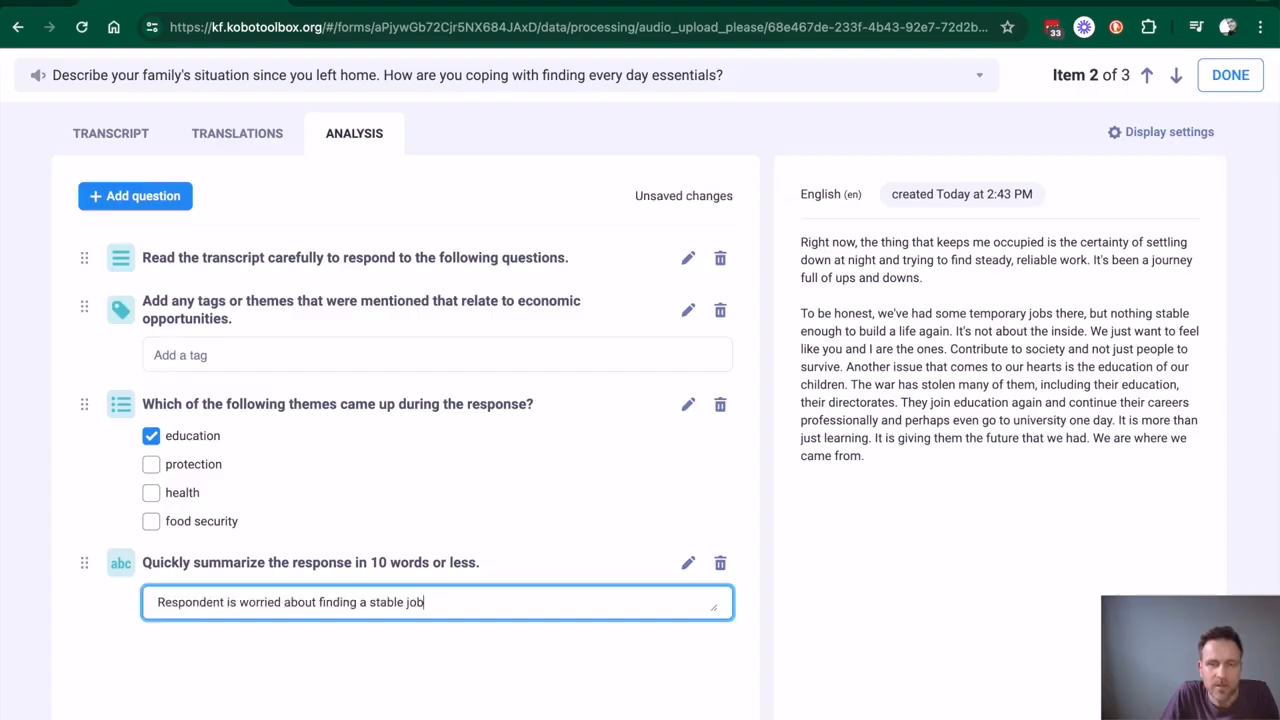
text(, having education for children.)
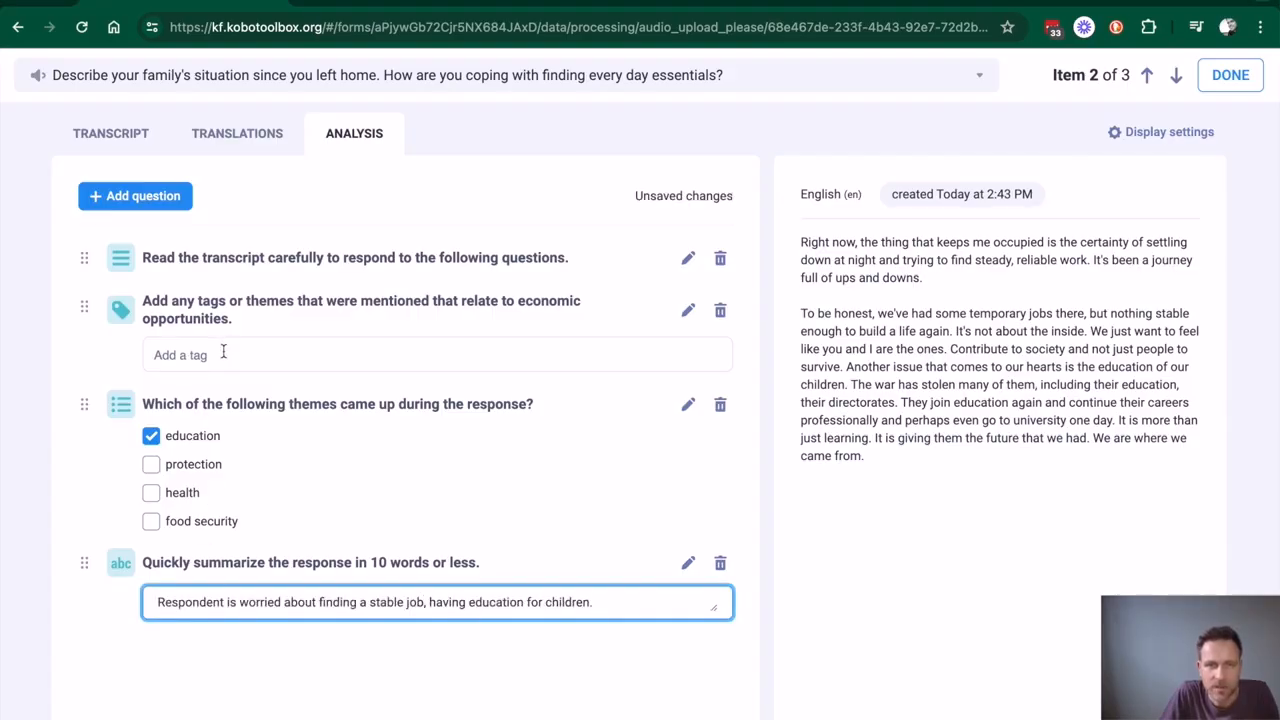
- Add the tag "job stability" to the economic opportunities question and finish processing to return to the data table
click(223, 352)
text(job stability)
key(Return)
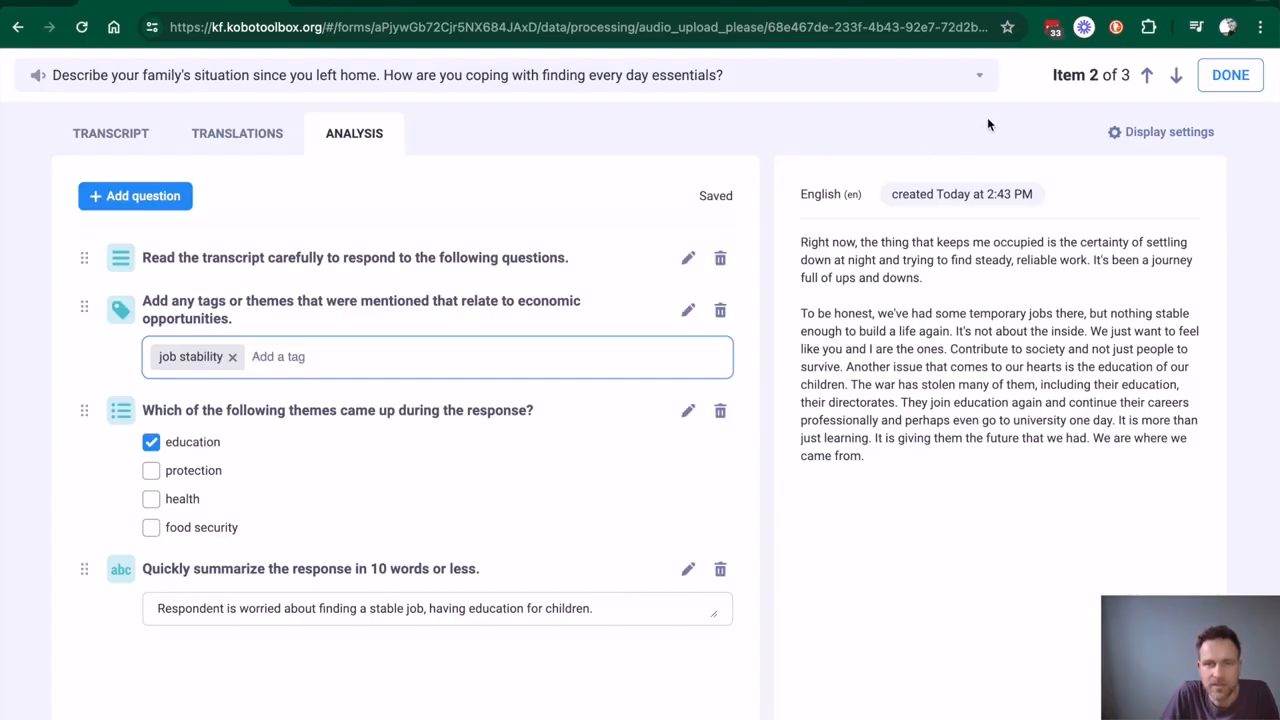
click(1228, 75)
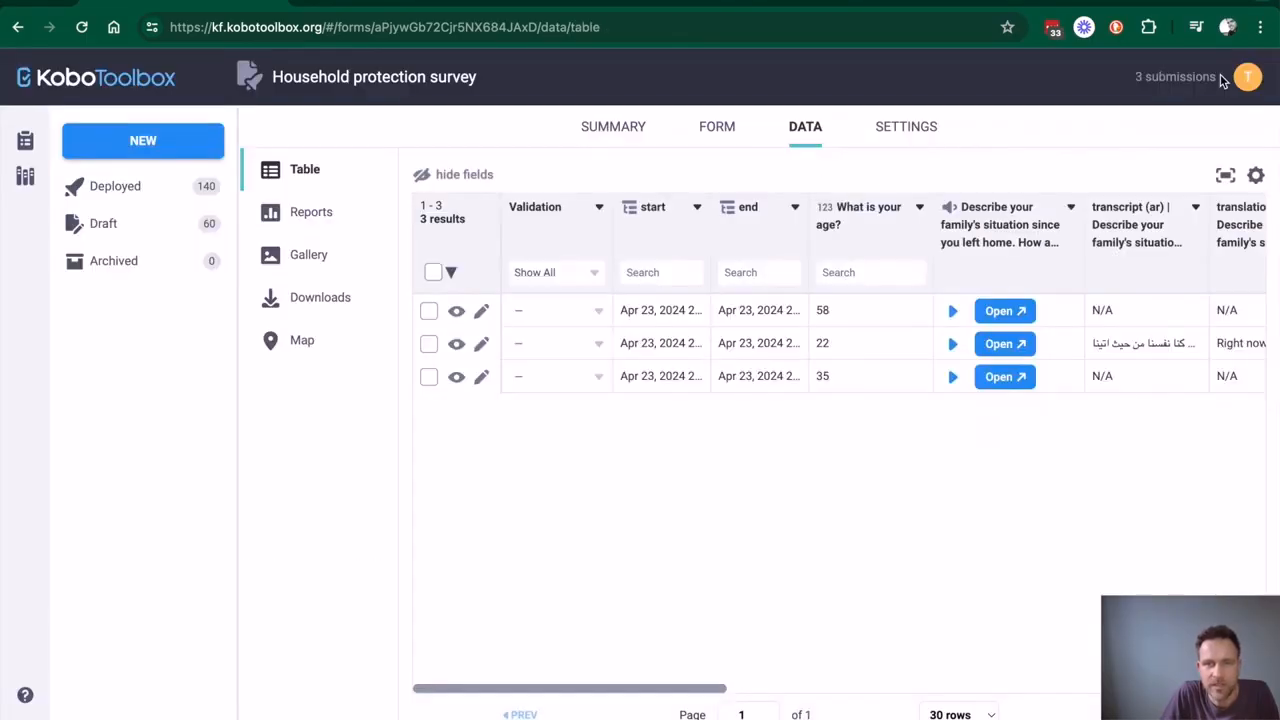
- Widen the transcript, translation, tags and response summary columns in the submissions table
scroll(1133, 324, right, 10)
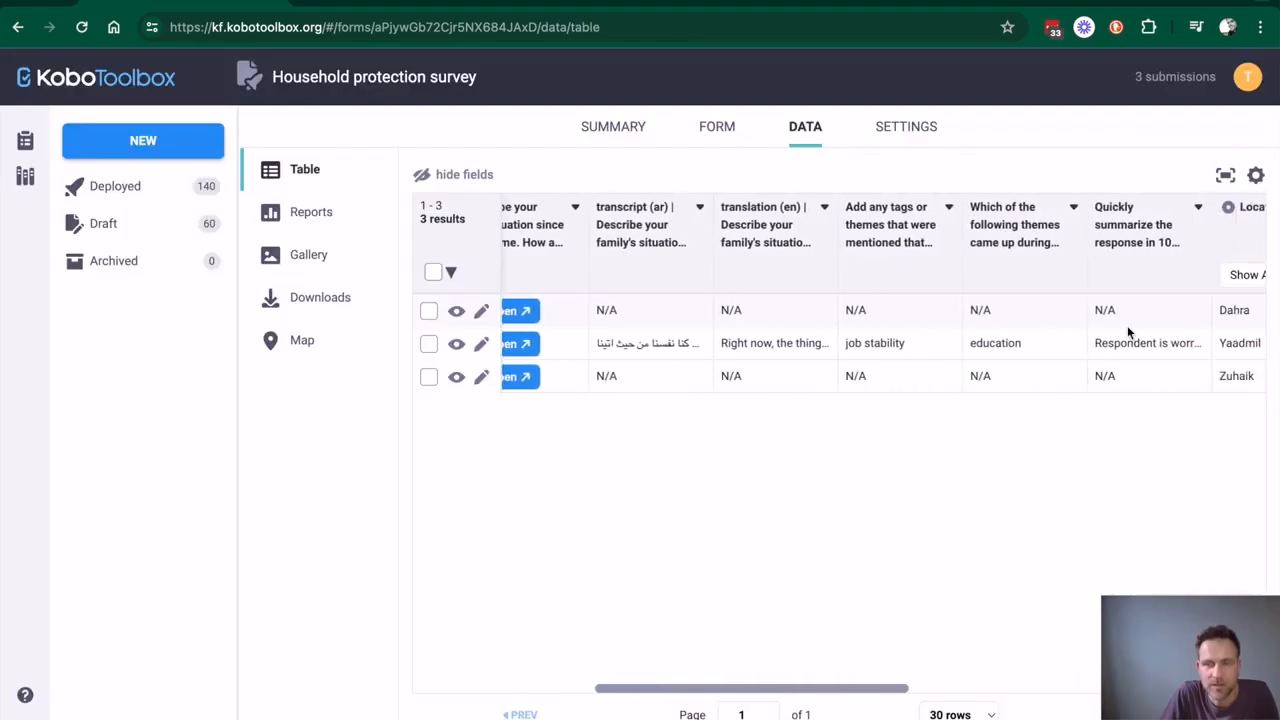
drag(822, 216, 969, 211)
drag(697, 207, 968, 222)
scroll(954, 314, right, 5)
scroll(1040, 302, right, 3)
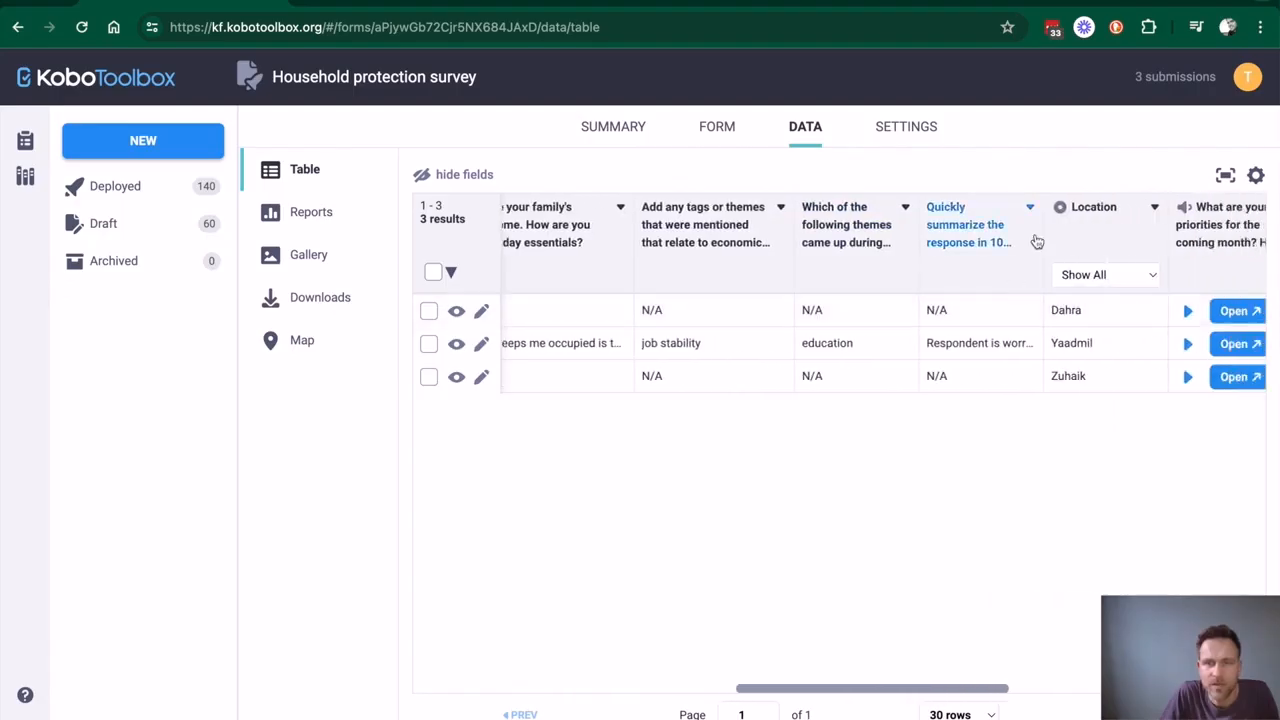
drag(1045, 237, 1140, 238)
scroll(1049, 163, right, 2)
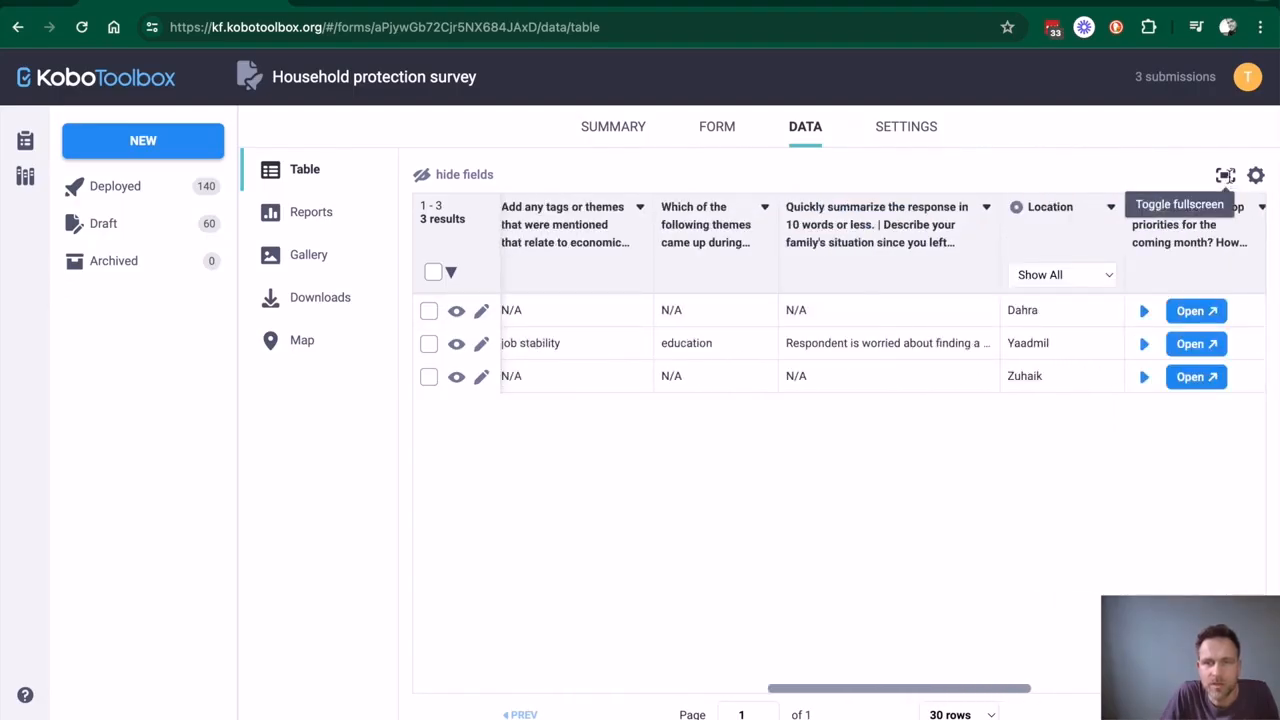
- View the table in fullscreen, examine the second submission's record with its transcript, translation and analysis answers, then close it and exit fullscreen
click(1225, 175)
click(55, 243)
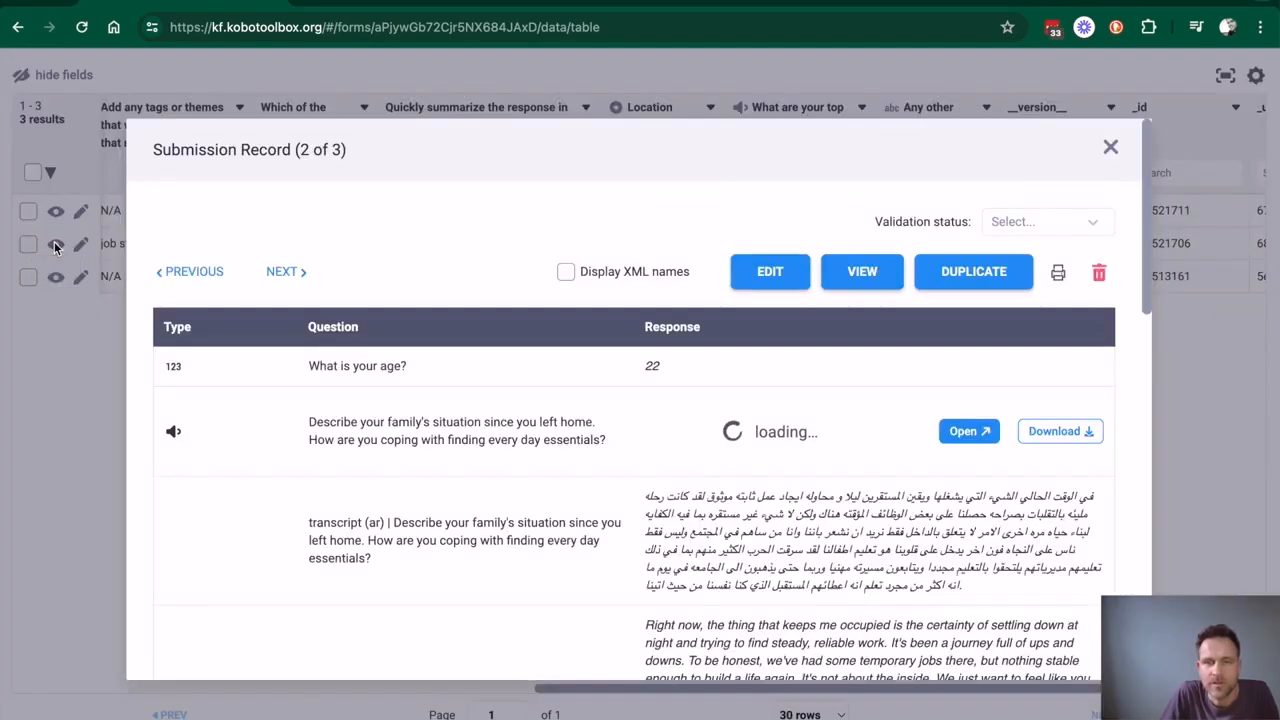
scroll(371, 397, down, 5)
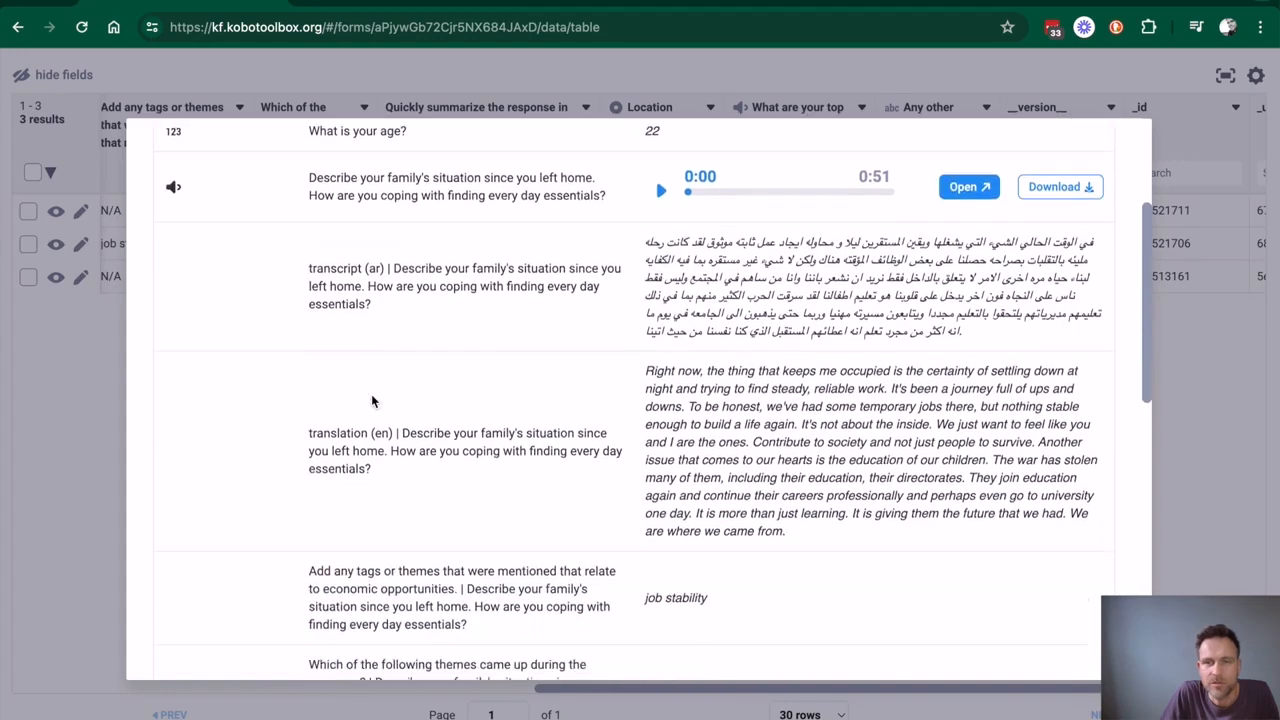
scroll(371, 399, down, 2)
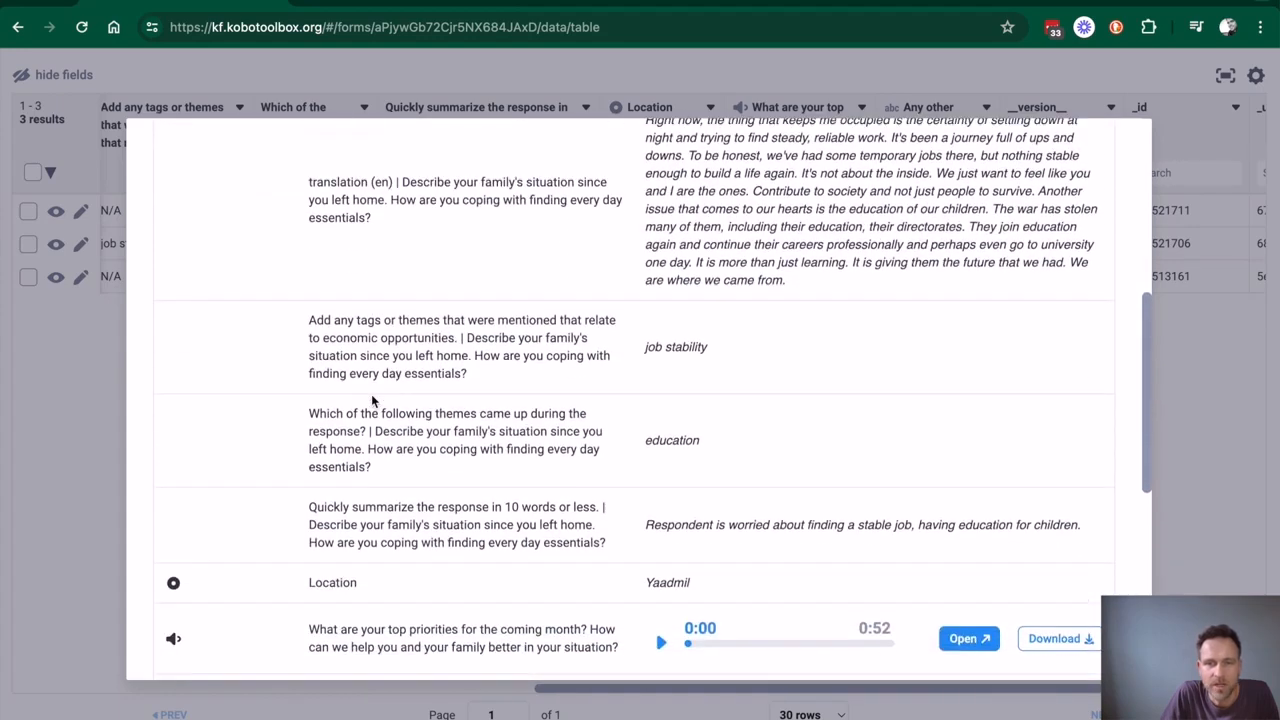
click(1173, 153)
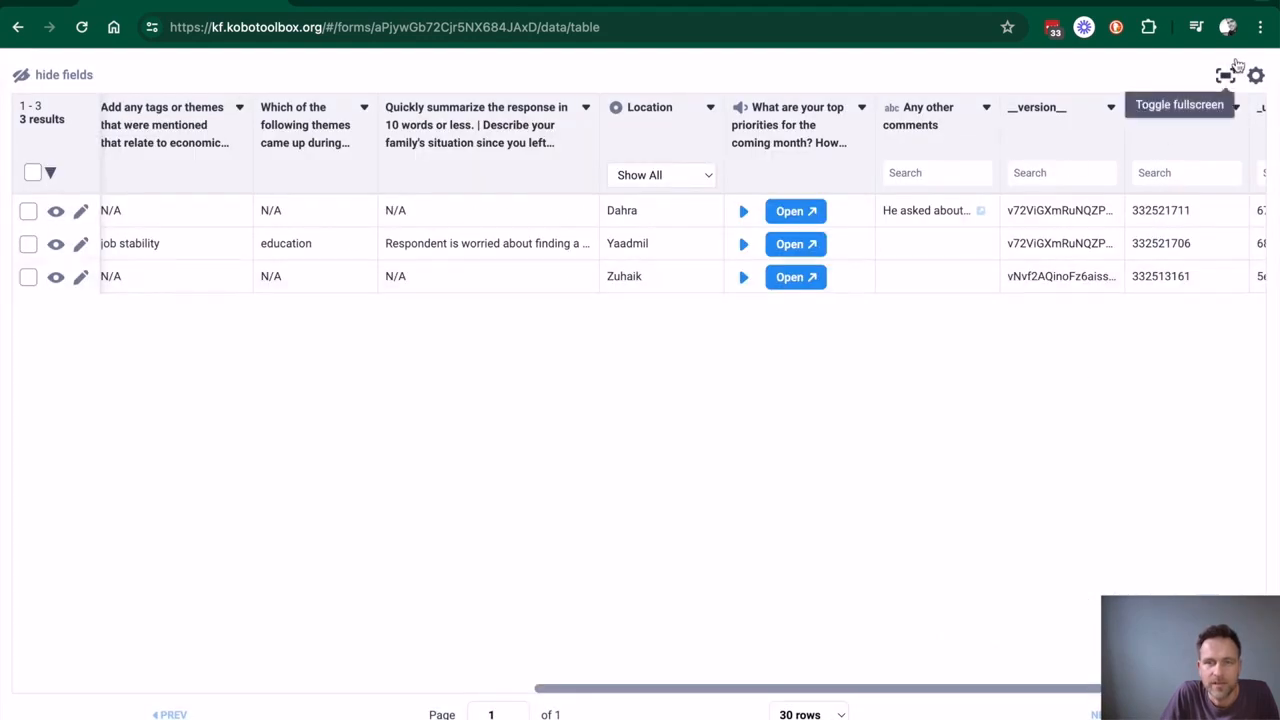
click(1225, 75)
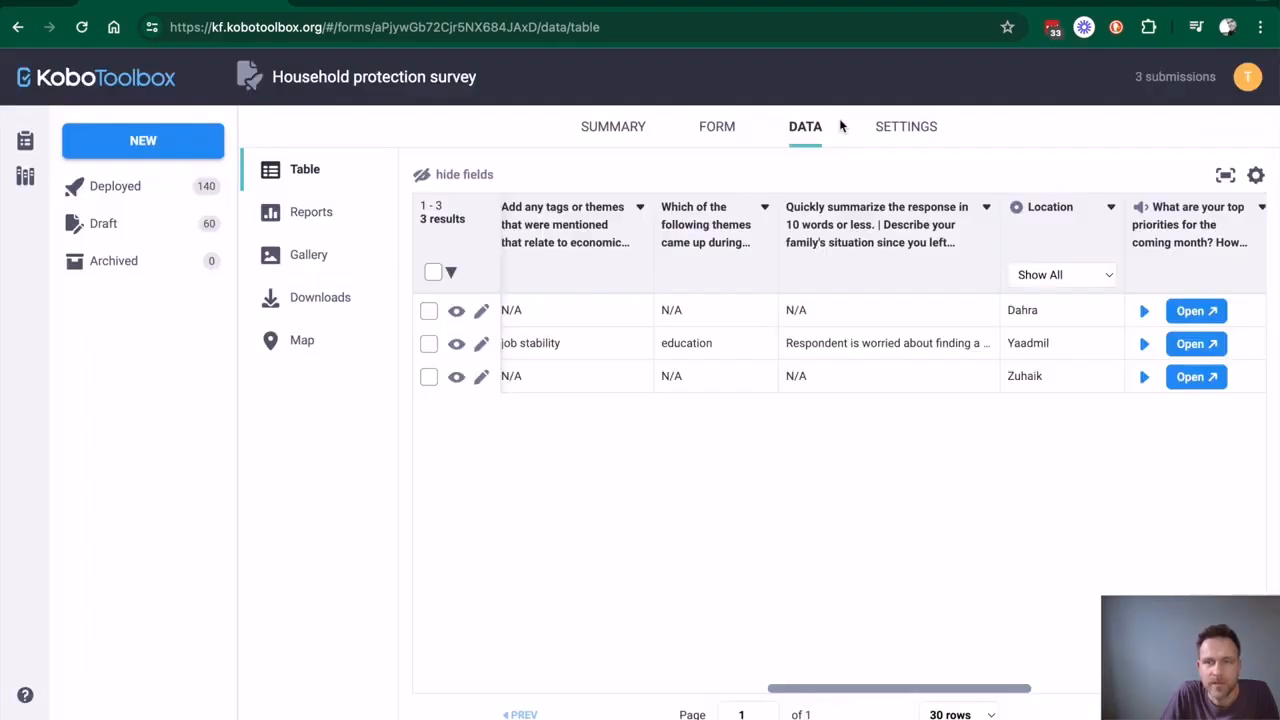
- Export the survey data as XLS with labels, then download the export and save it in the 2024-04 folder
click(313, 305)
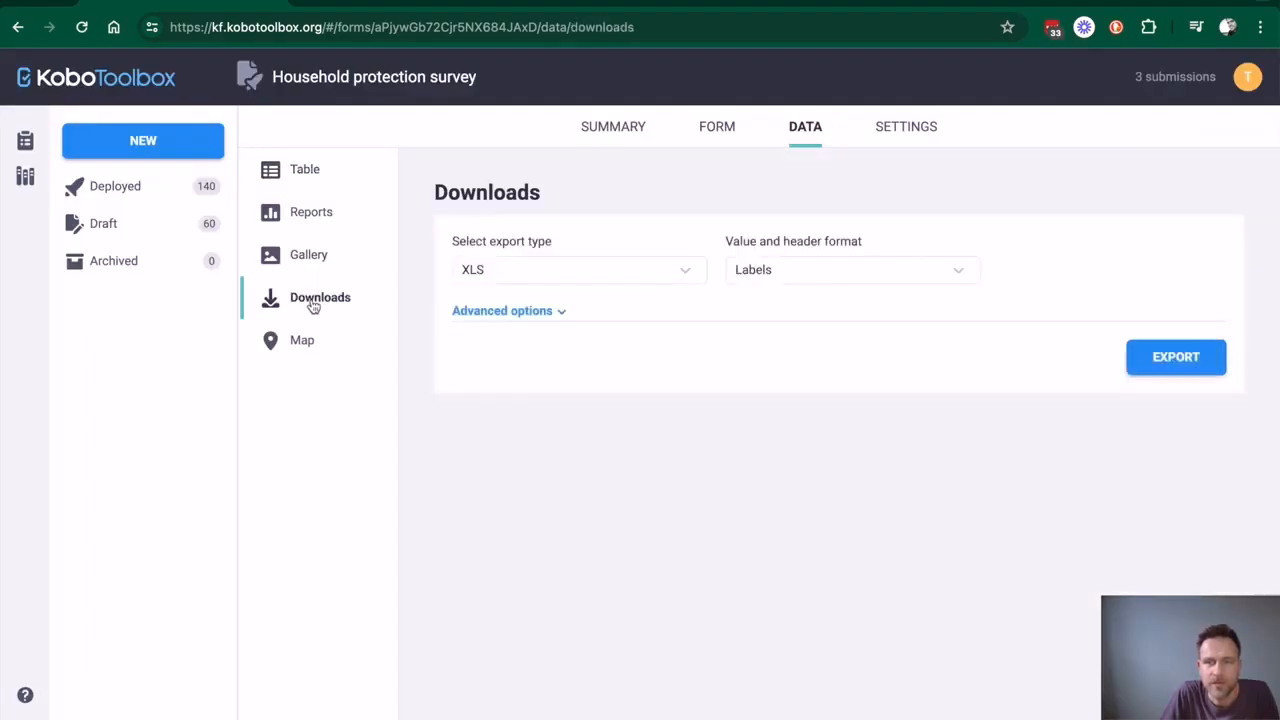
click(1185, 357)
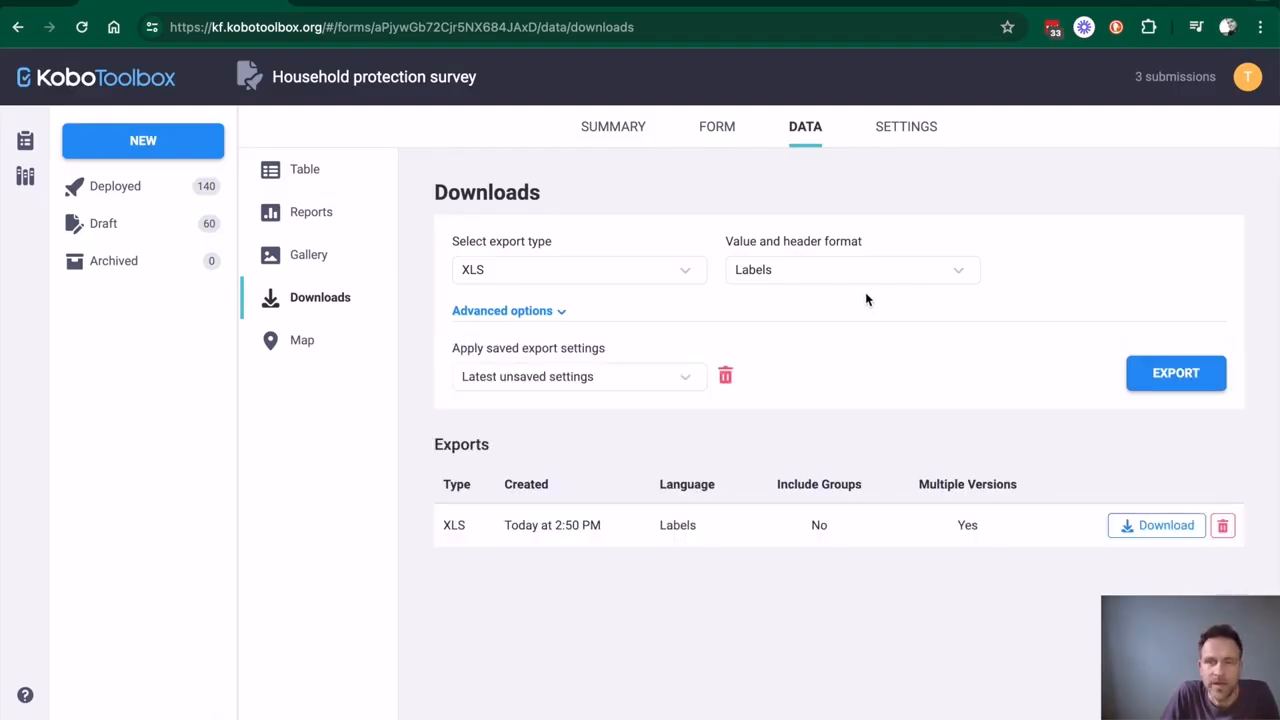
click(1130, 528)
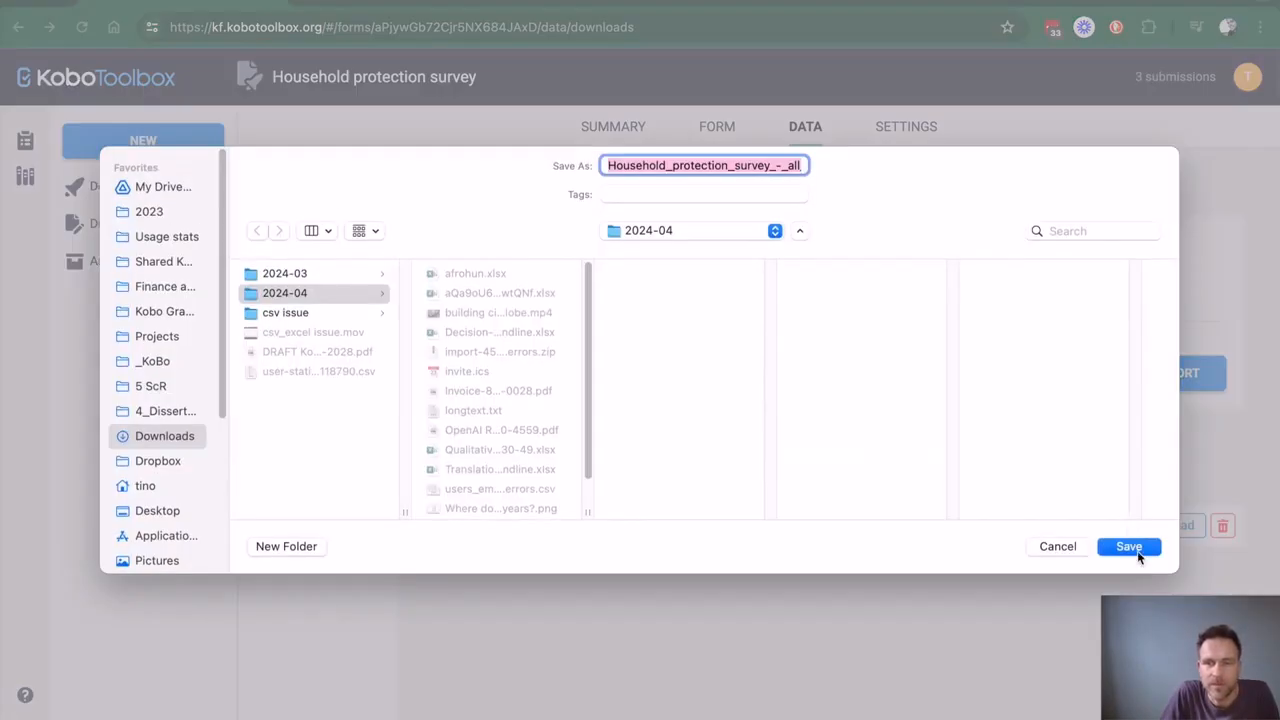
click(1130, 543)
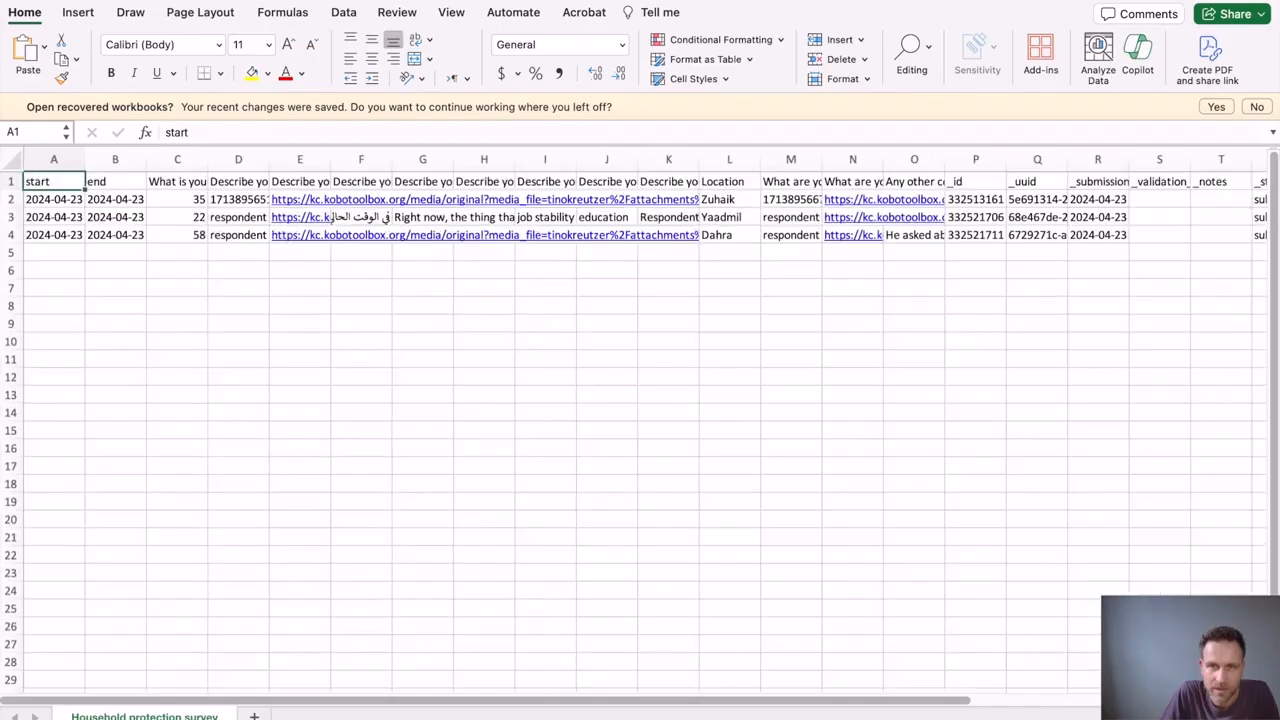
- In the exported workbook in Excel, widen columns F to K and wrap their text
drag(300, 159, 557, 158)
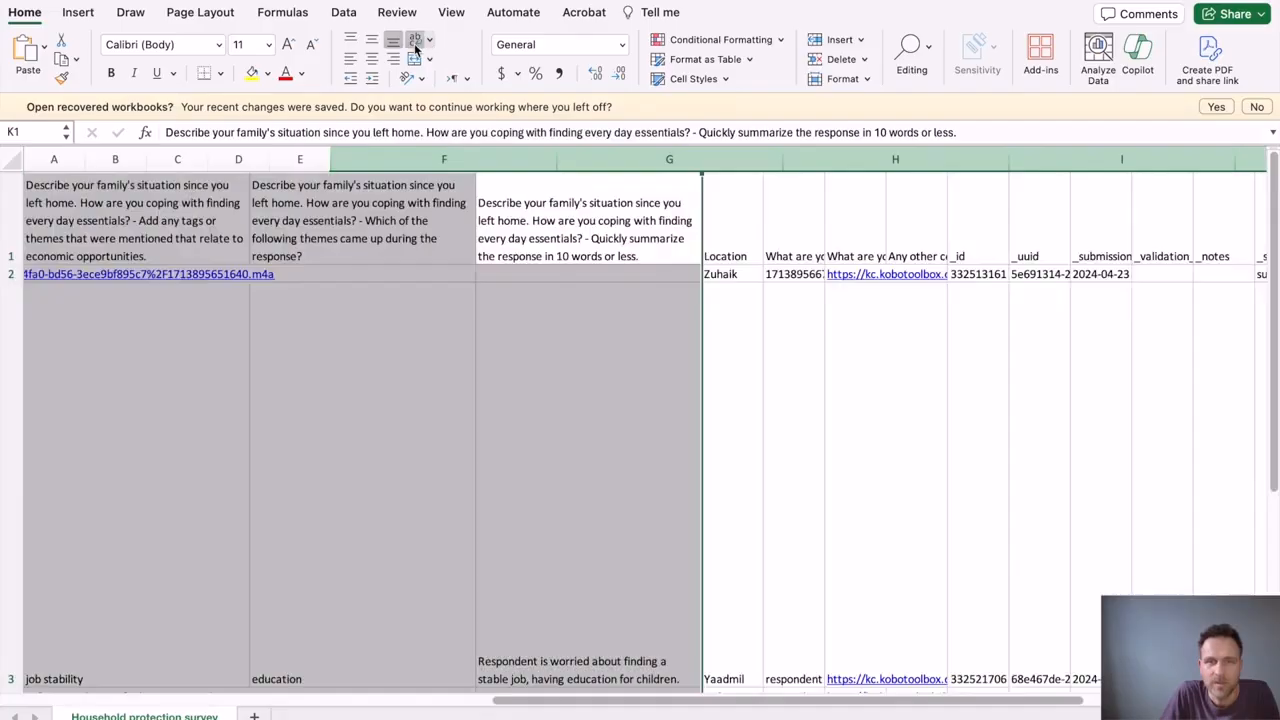
click(416, 48)
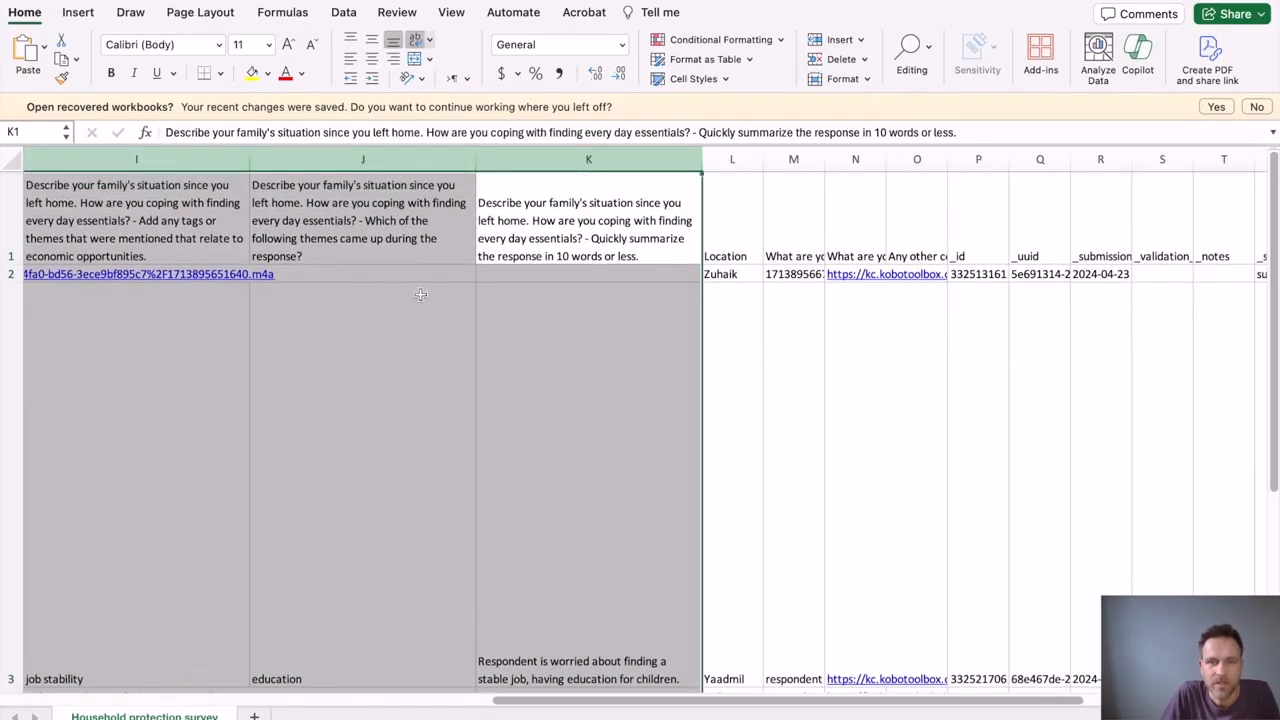
- Examine the transcript, translation and analysis answers in row 3 of the exported sheet, moving across to the summary in column K
scroll(417, 347, left, 5)
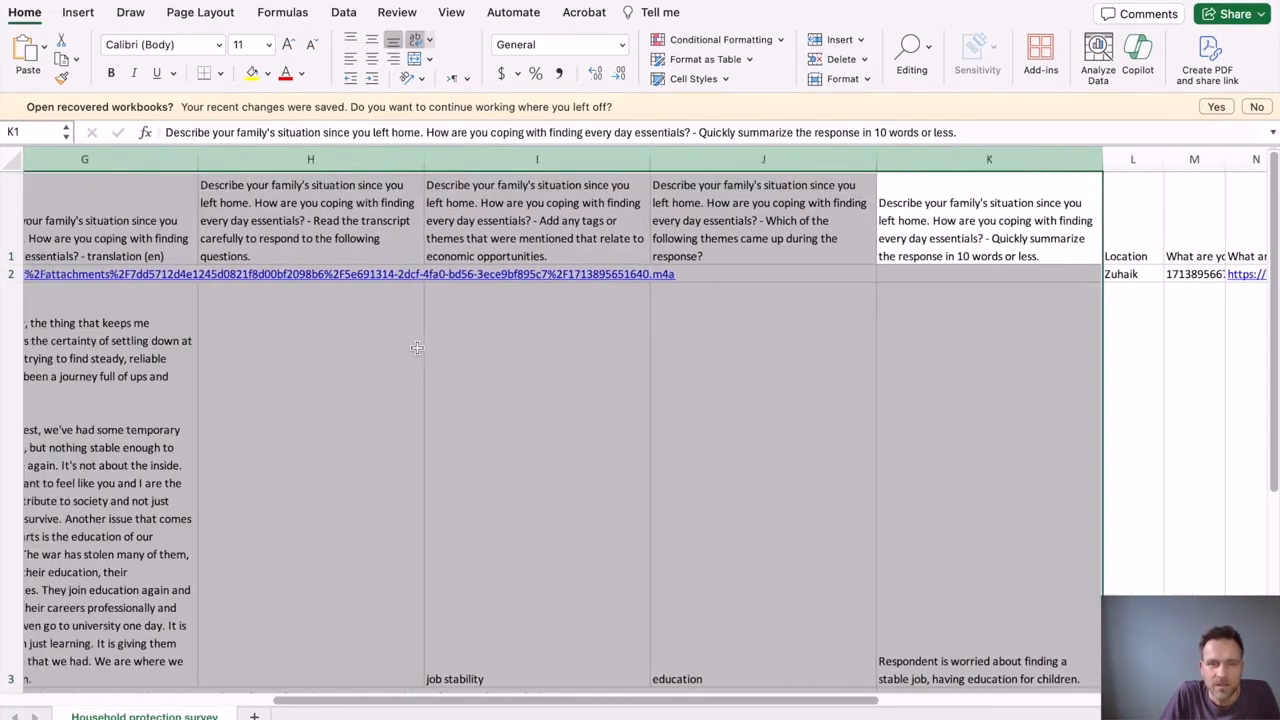
scroll(417, 347, left, 2)
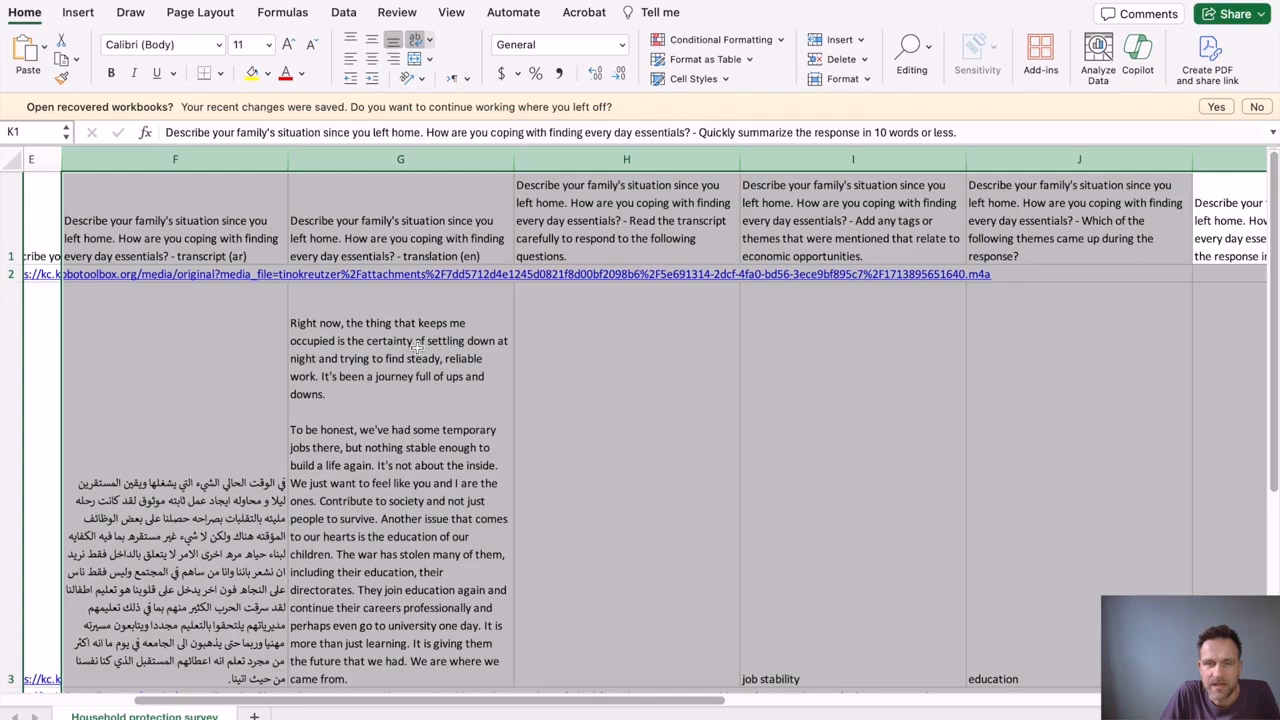
click(417, 346)
click(544, 433)
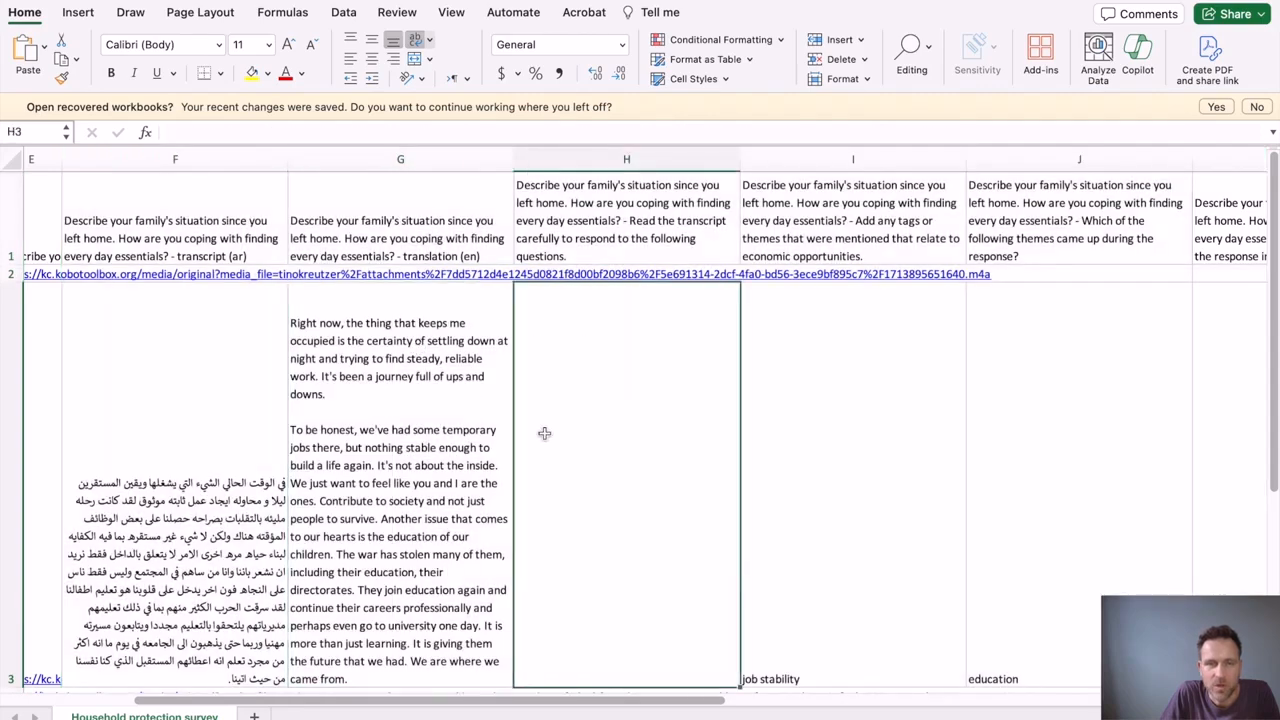
key(Right)
key(Right)
key(Right)
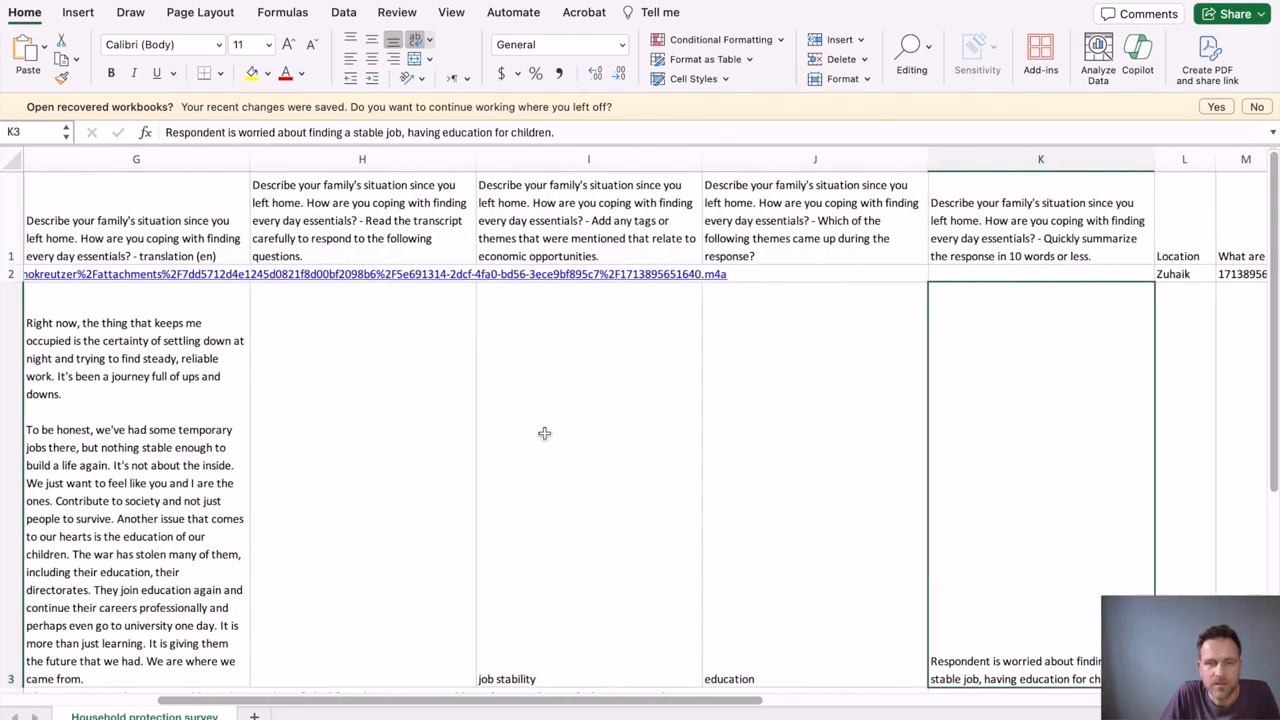